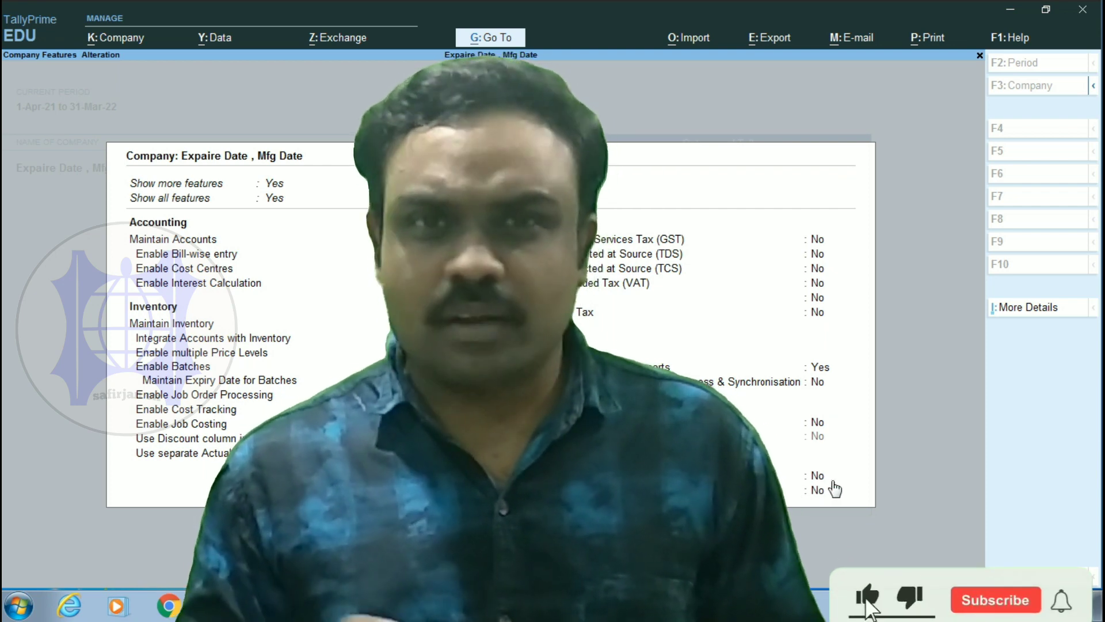
Step: Go through the remaining company features up to Mark modified vouchers and save the feature settings
key("Down")
key("Down")
key("Down")
key("Down")
key("Down")
key("Down")
key("Down")
key("Down")
key("Down")
key("Down")
key("Down")
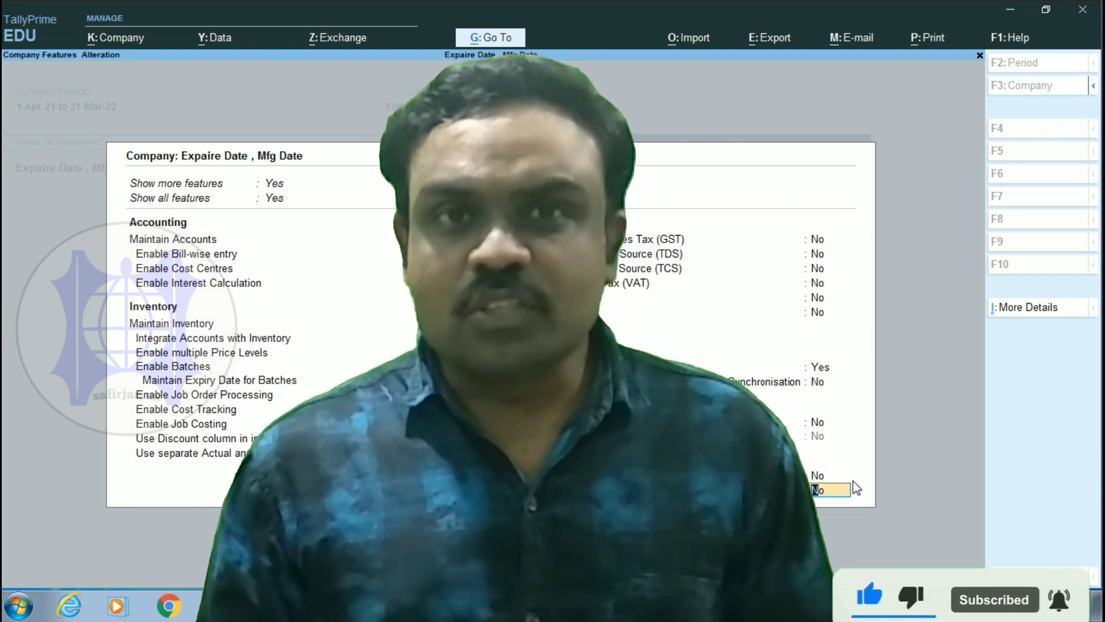
key("Return")
key("Return")
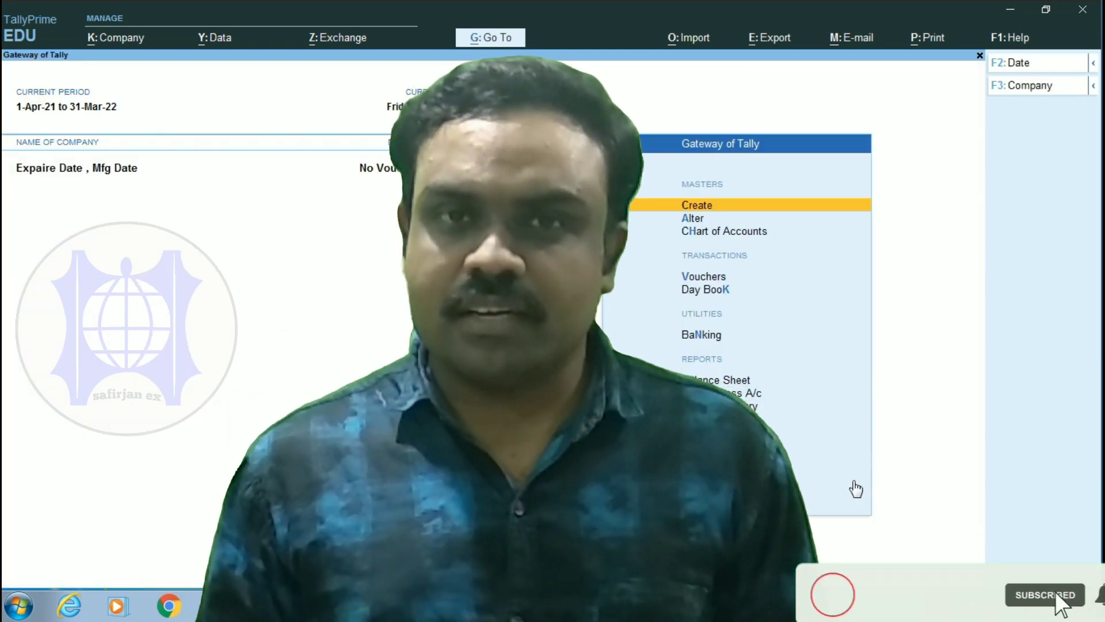
Step: Open the creation form for a new Stock Item from the inventory masters
key("Return")
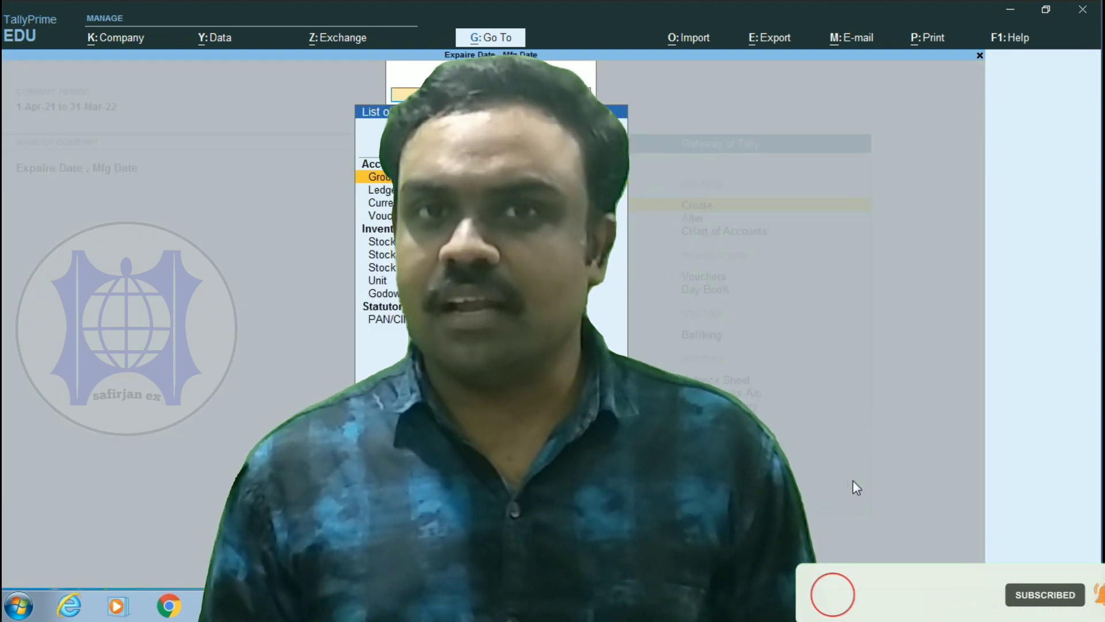
key("Down")
key("Down")
key("Down")
key("Down")
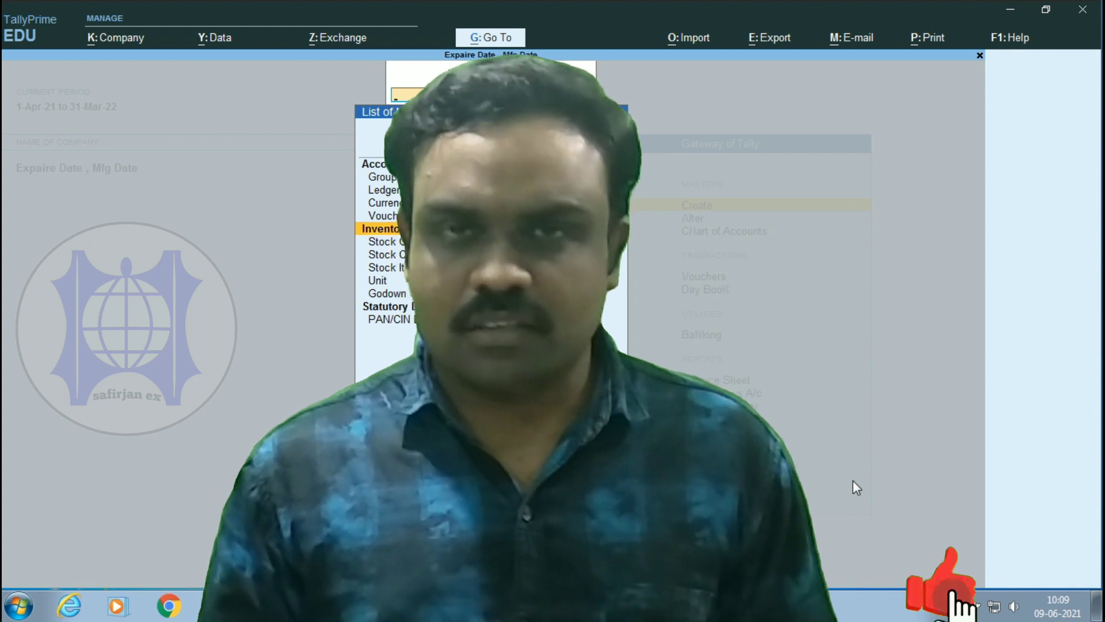
key("Up")
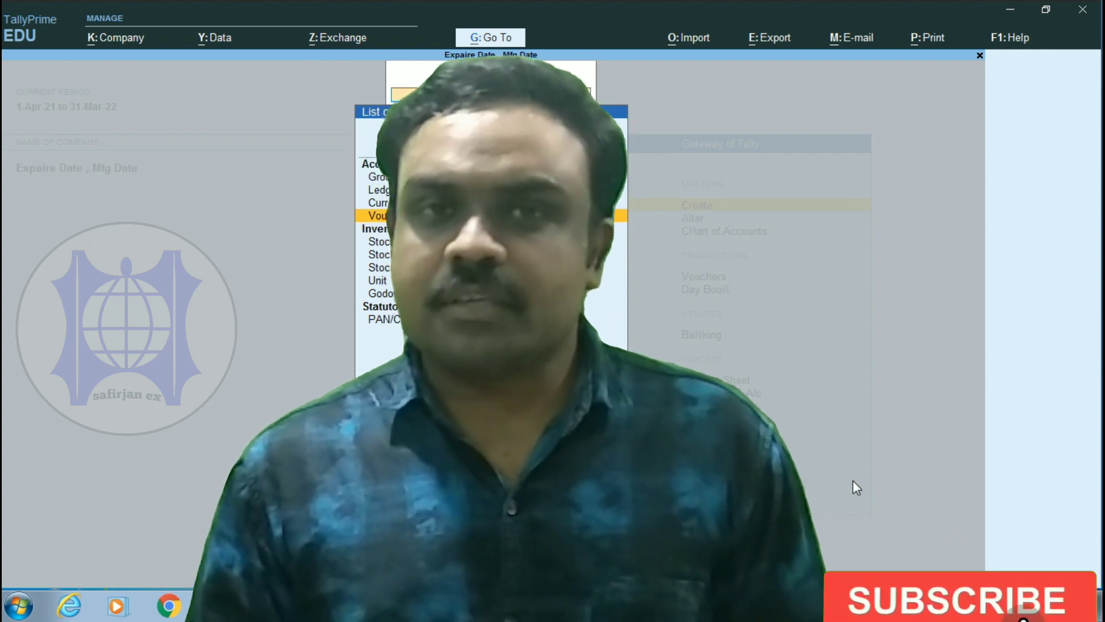
key("Down")
key("Down")
key("Down")
key("Return")
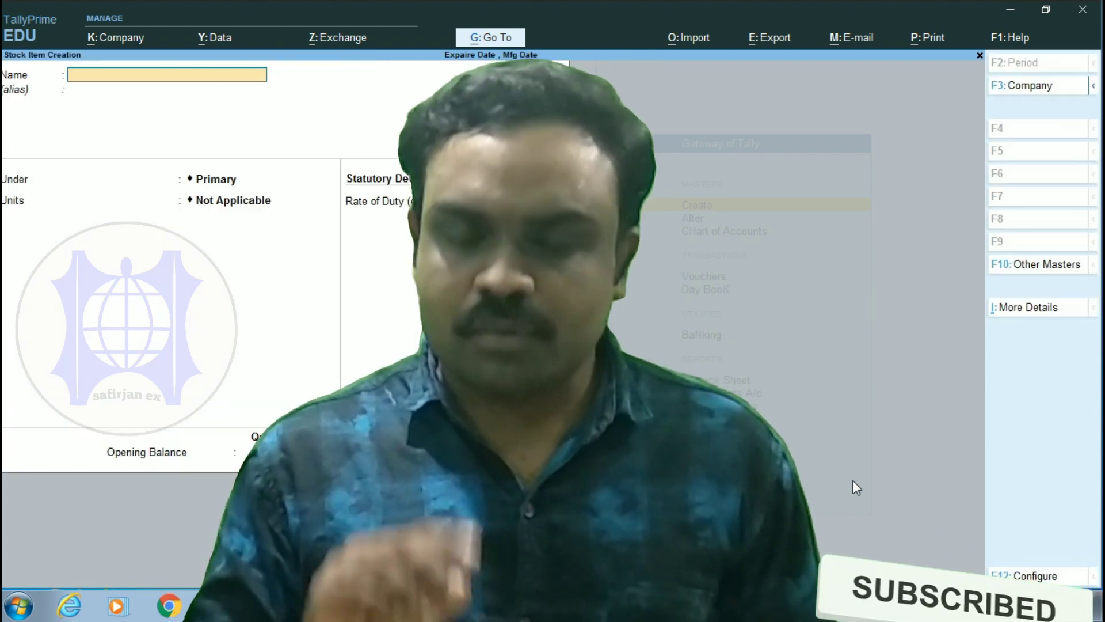
Step: Name the new stock item Ventrolin and proceed to its parent group
type("Ven")
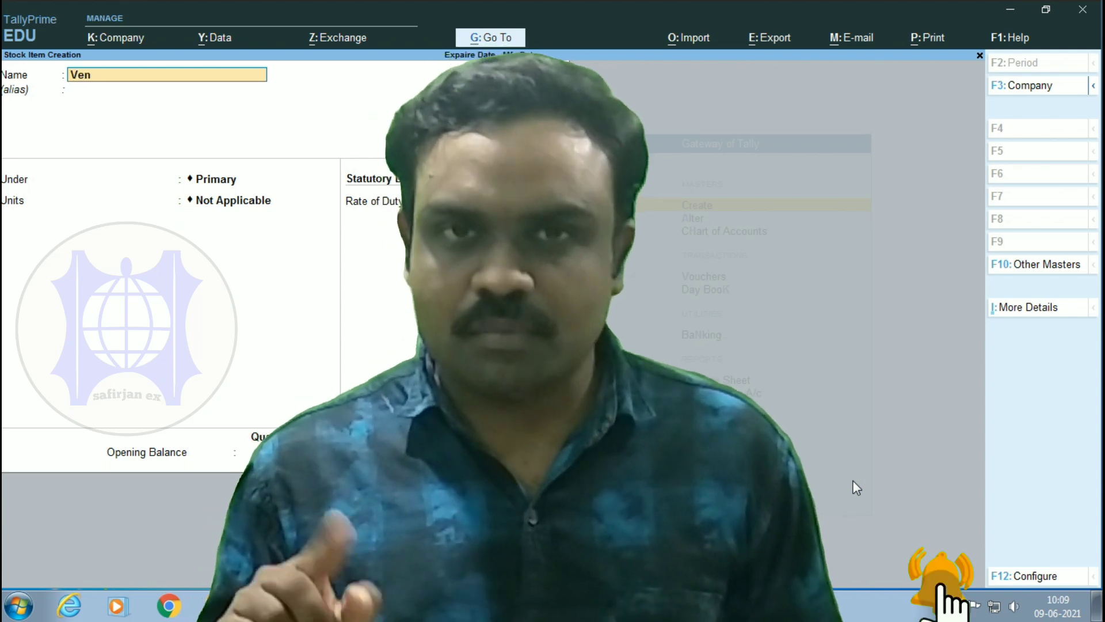
type("trolin")
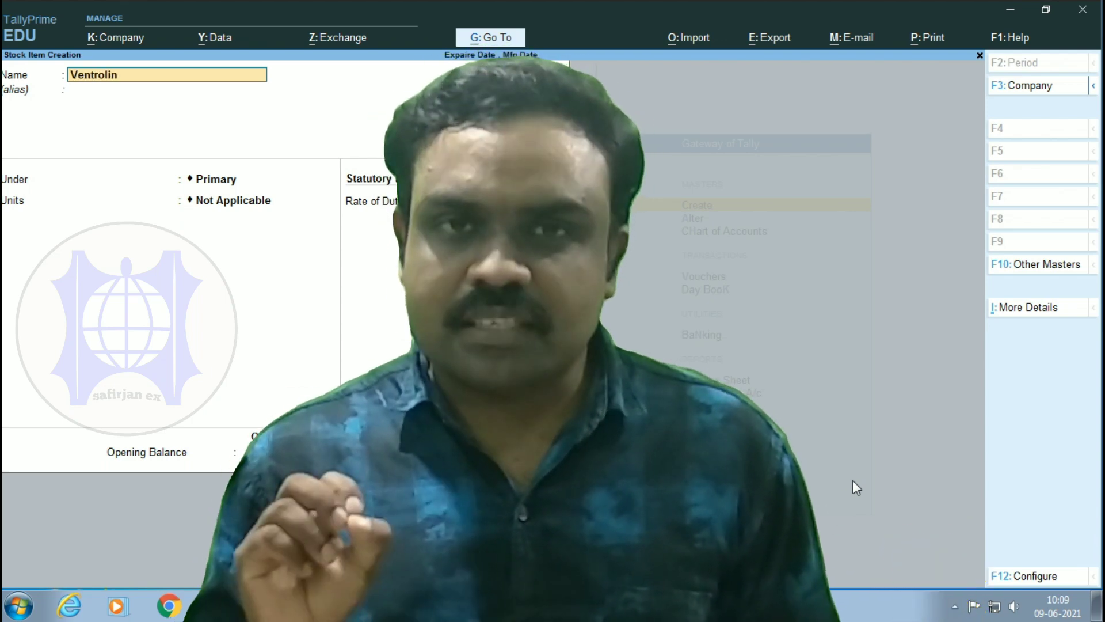
key("Return")
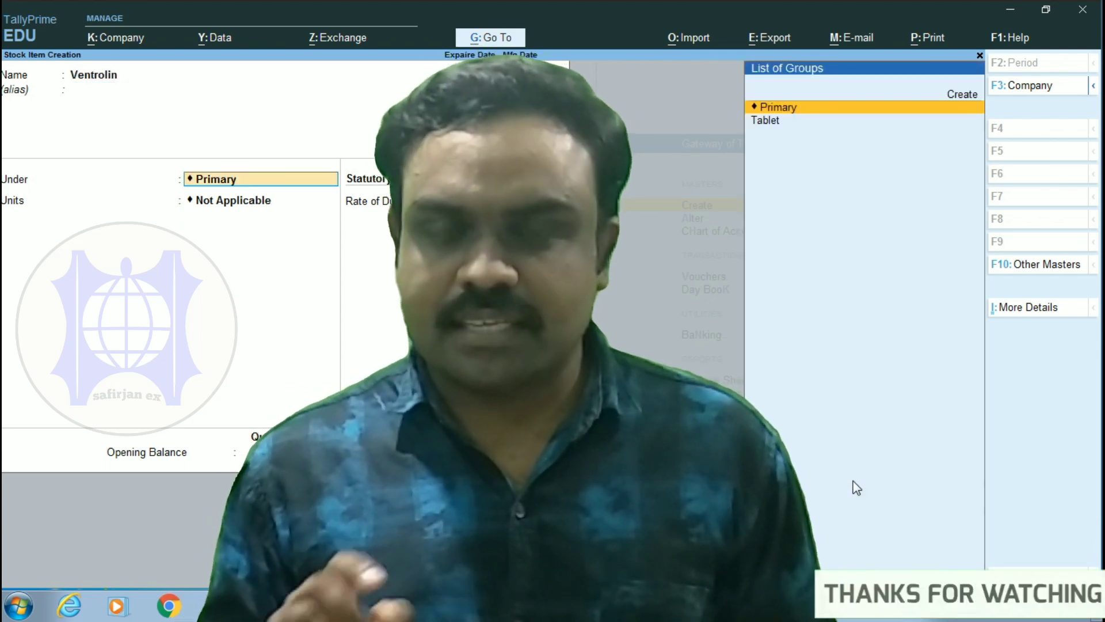
Step: Create a stock group named Syrup under Primary and assign it as the group of Ventrolin
key("alt+c")
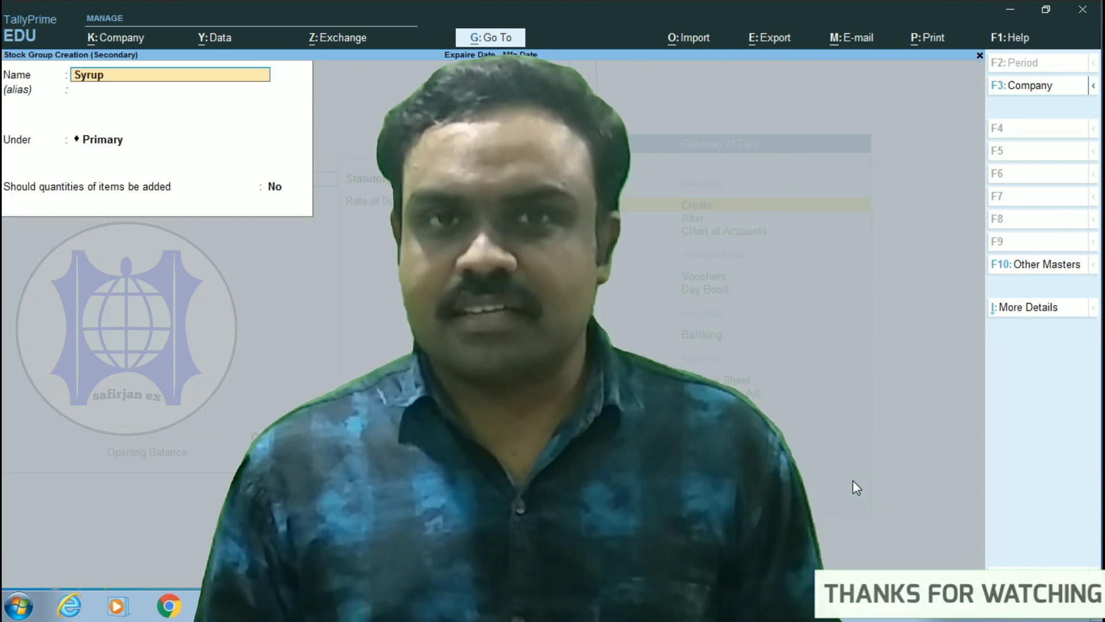
key("Return")
key("Return")
key("Return")
key("Return")
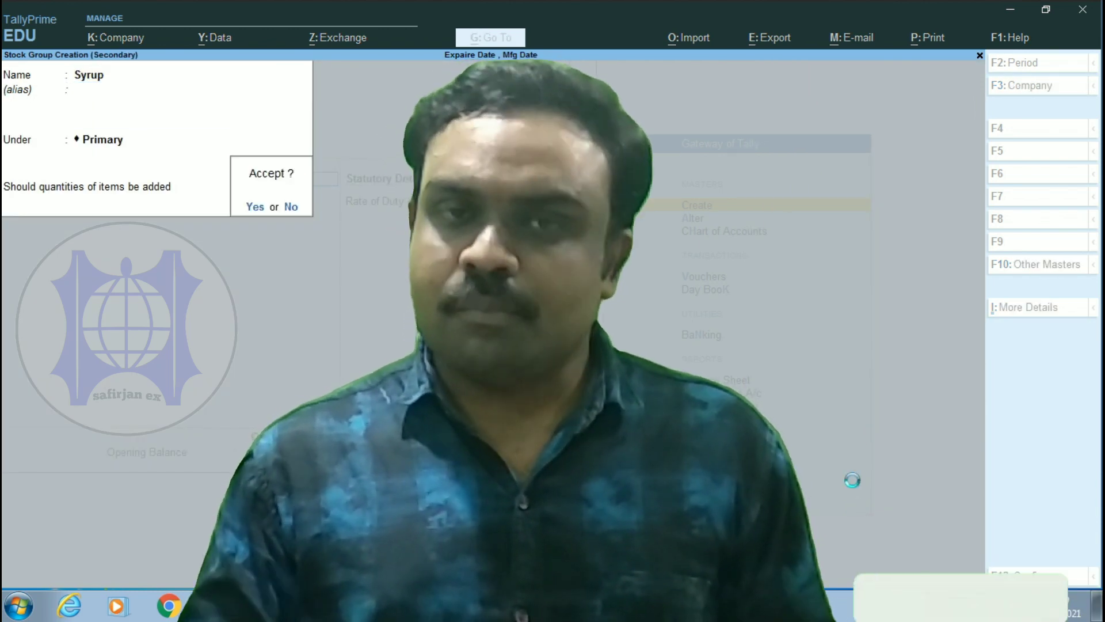
key("Return")
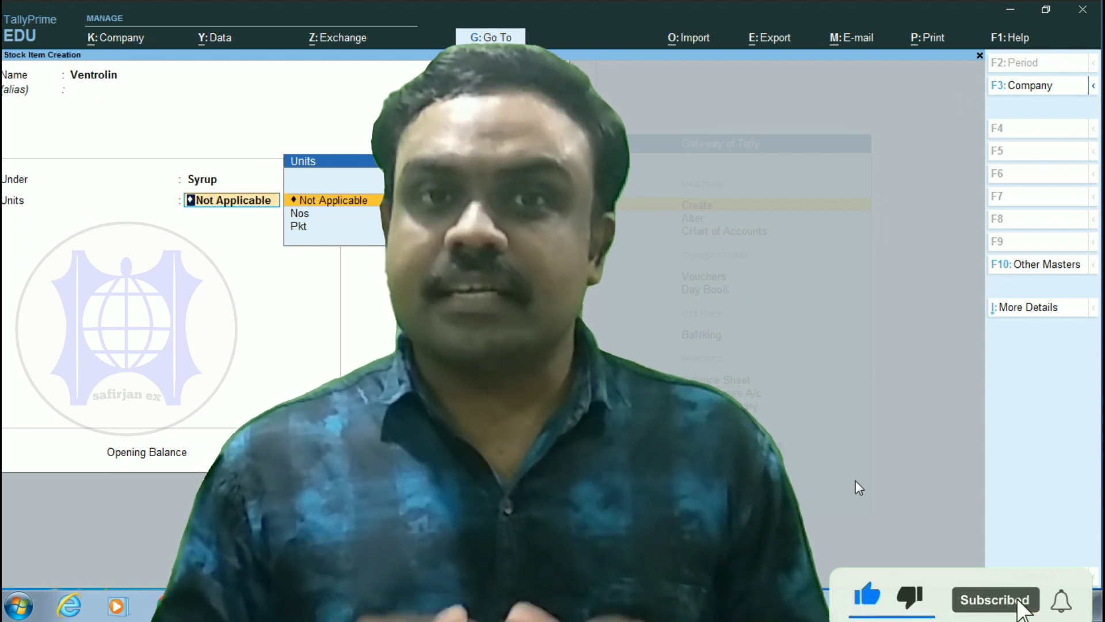
Step: Create a simple unit with the symbol bottle and 0 decimal places as the item's main unit
key("alt+c")
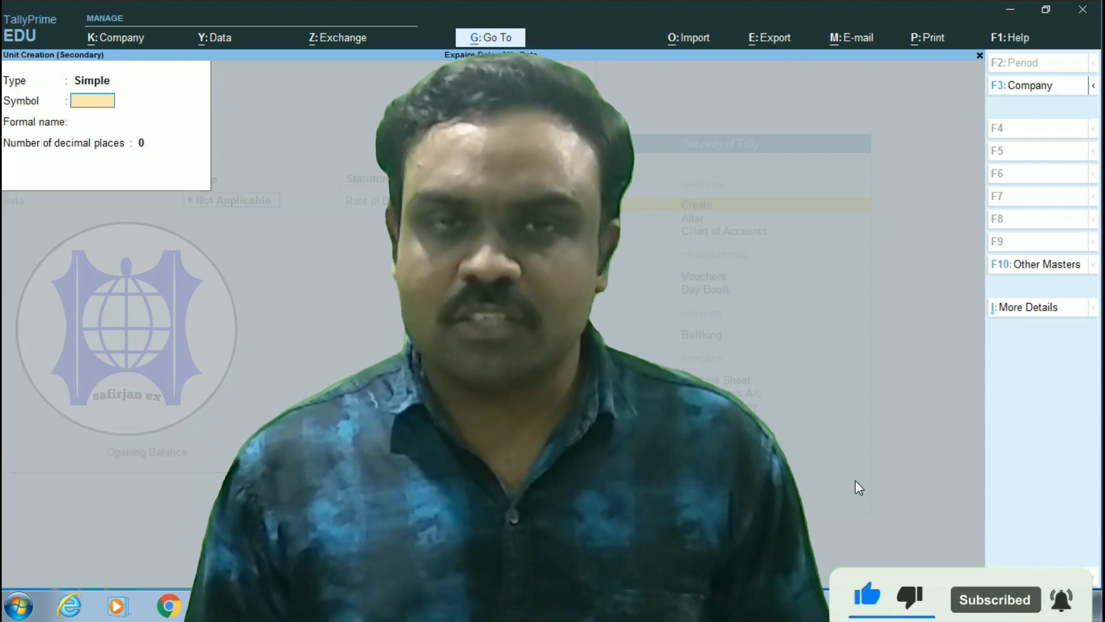
type("bottle")
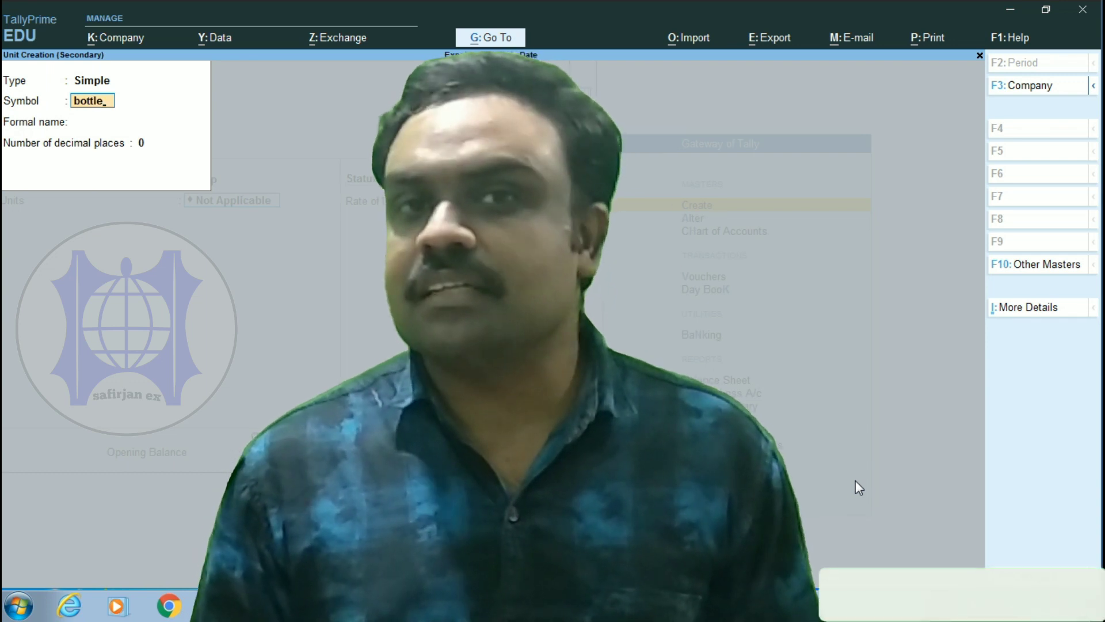
key("Return")
key("Return")
key("Return")
key("Return")
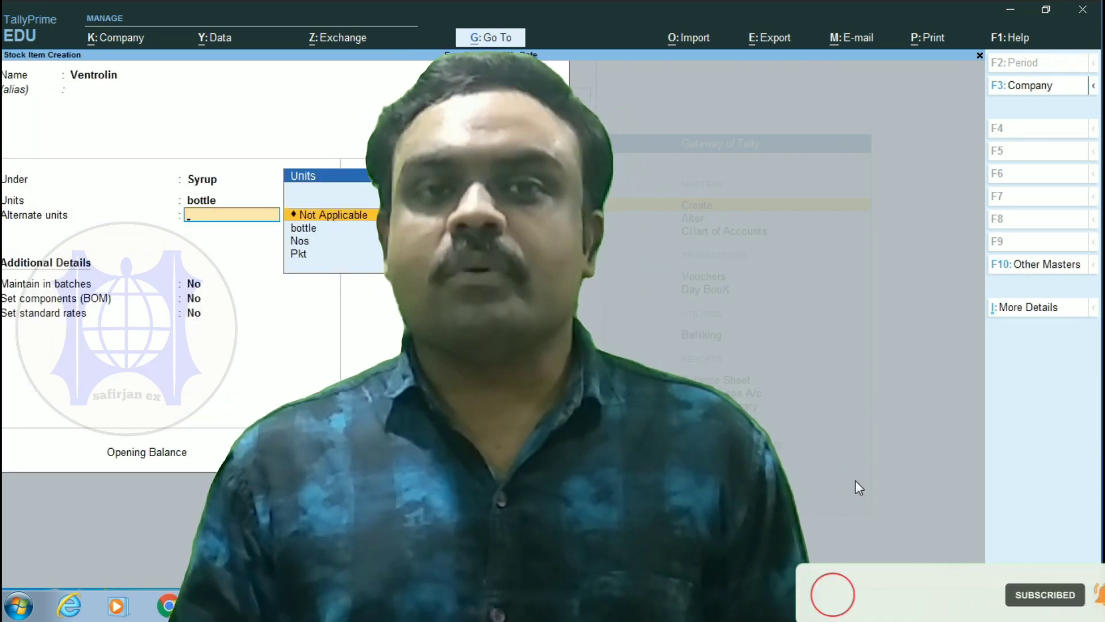
Step: Create a simple unit with the symbol box and 0 decimal places as the item's alternate unit
key("alt+c")
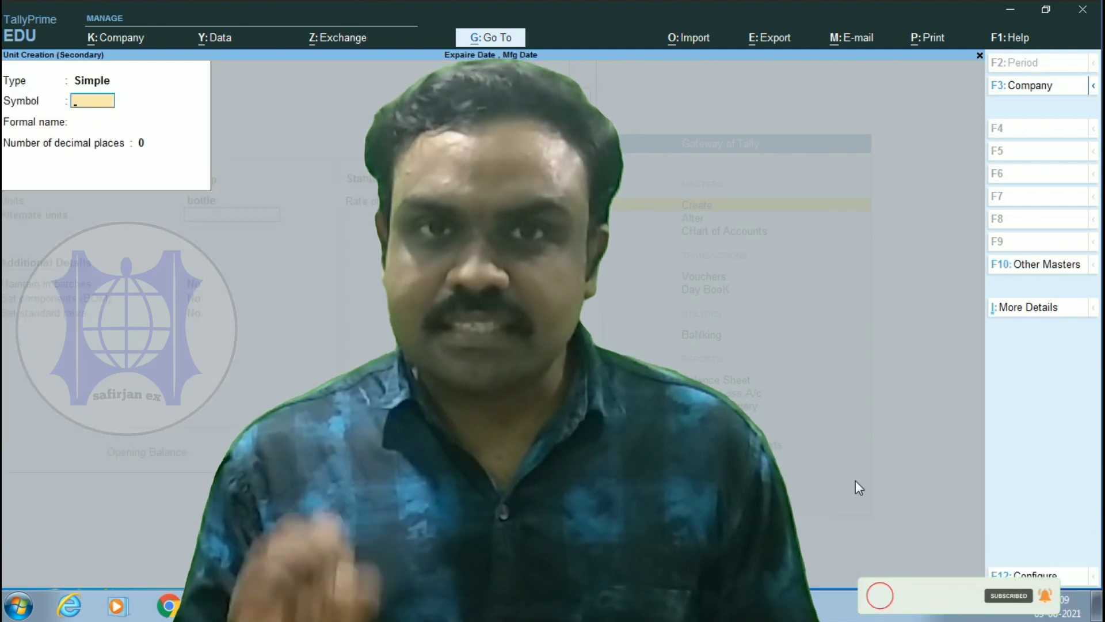
type("box")
key("Return")
key("Return")
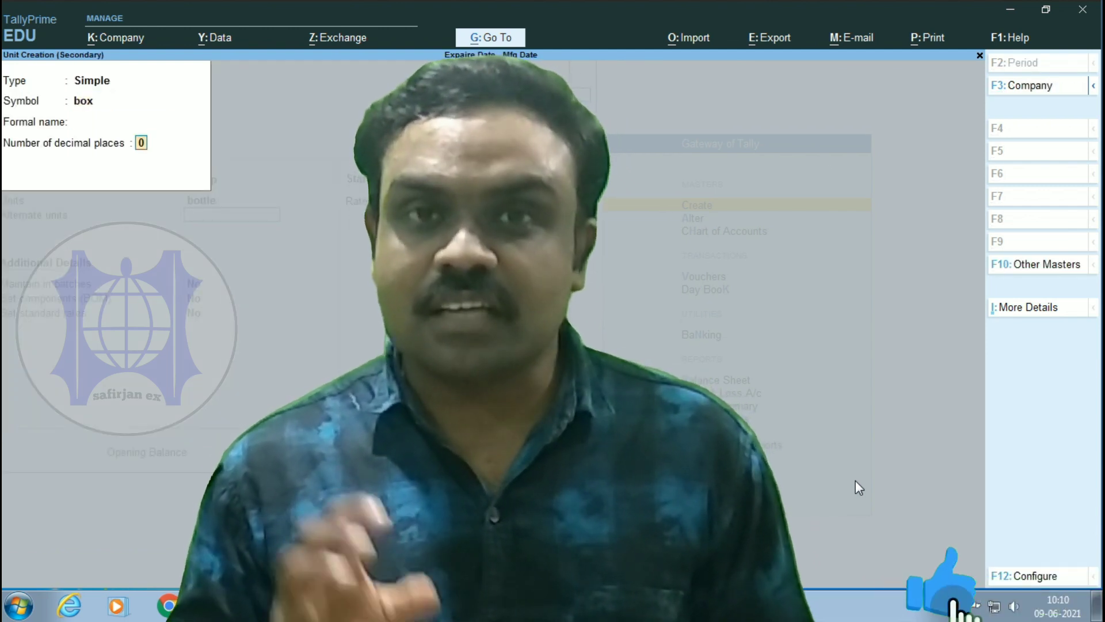
key("Return")
key("Return")
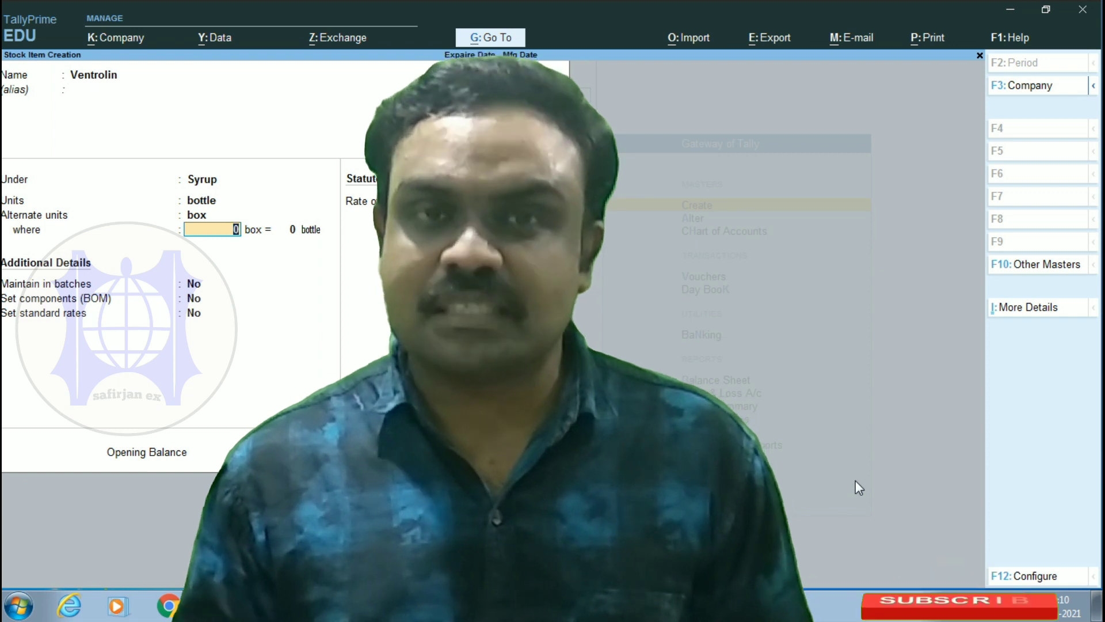
Step: Set the alternate unit conversion to 1 box = 20 bottle
type("1")
key("Return")
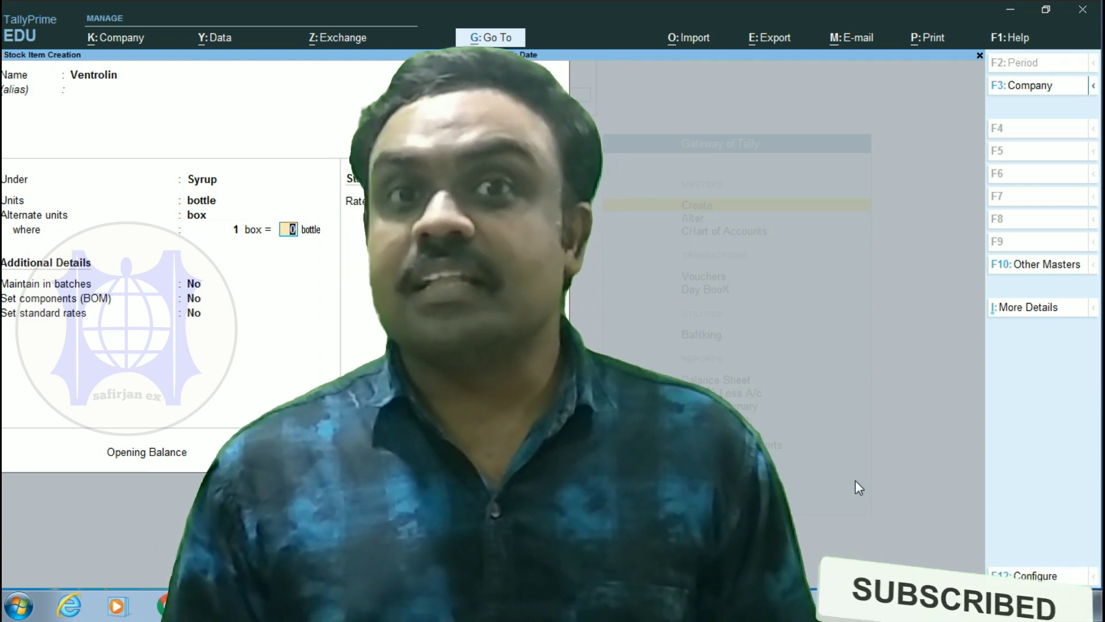
type("20")
key("Return")
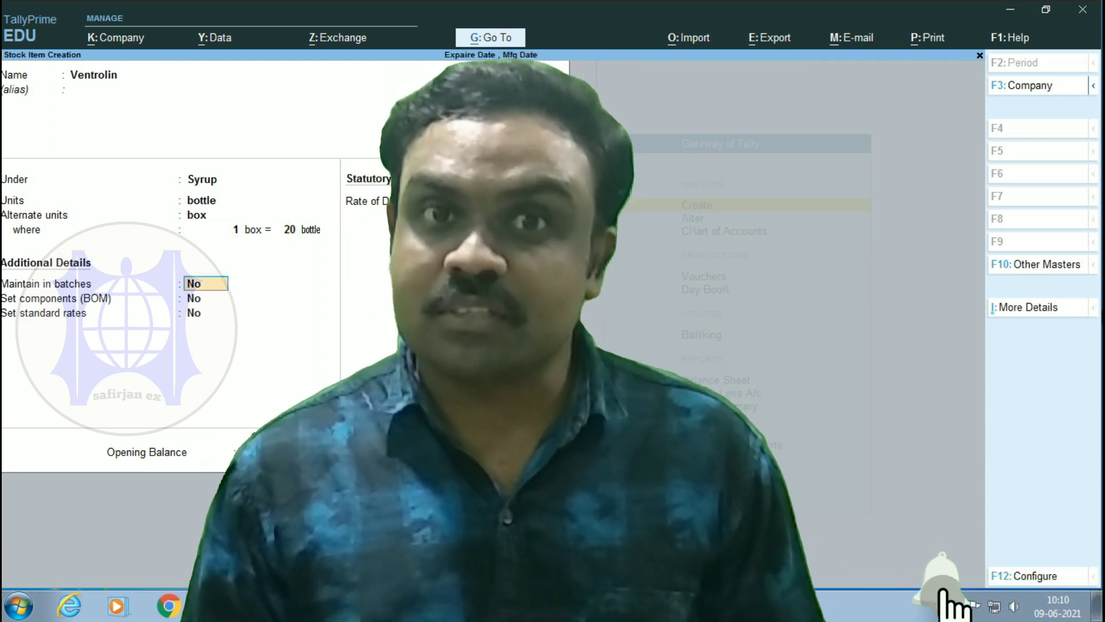
Step: Set Maintain in batches to Yes for Ventrolin and answer Yes to the two batch options that follow it
type("y")
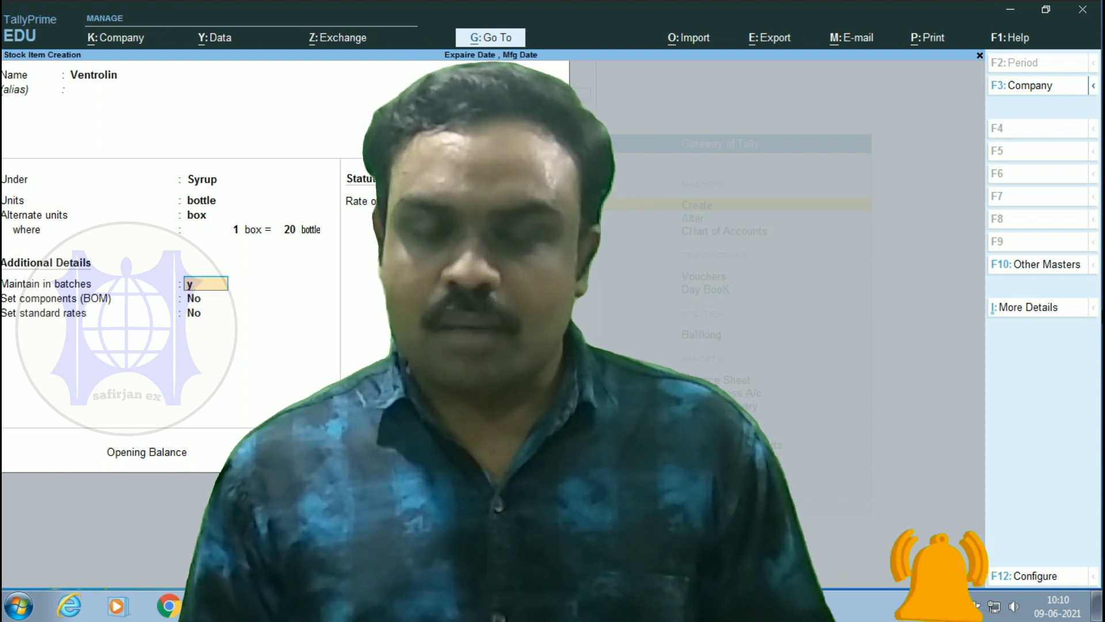
key("Return")
type("y")
key("Return")
type("y")
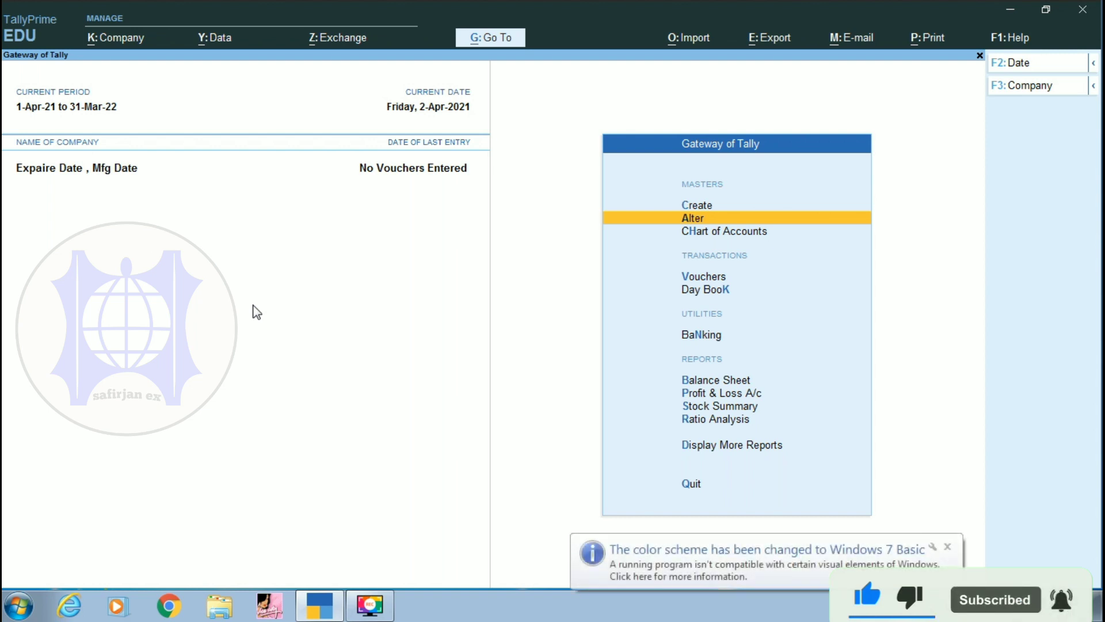
Step: Open the company features and check the accounting and inventory settings down to Maintain Expiry Date for Batches
key("Down")
key("Up")
key("Up")
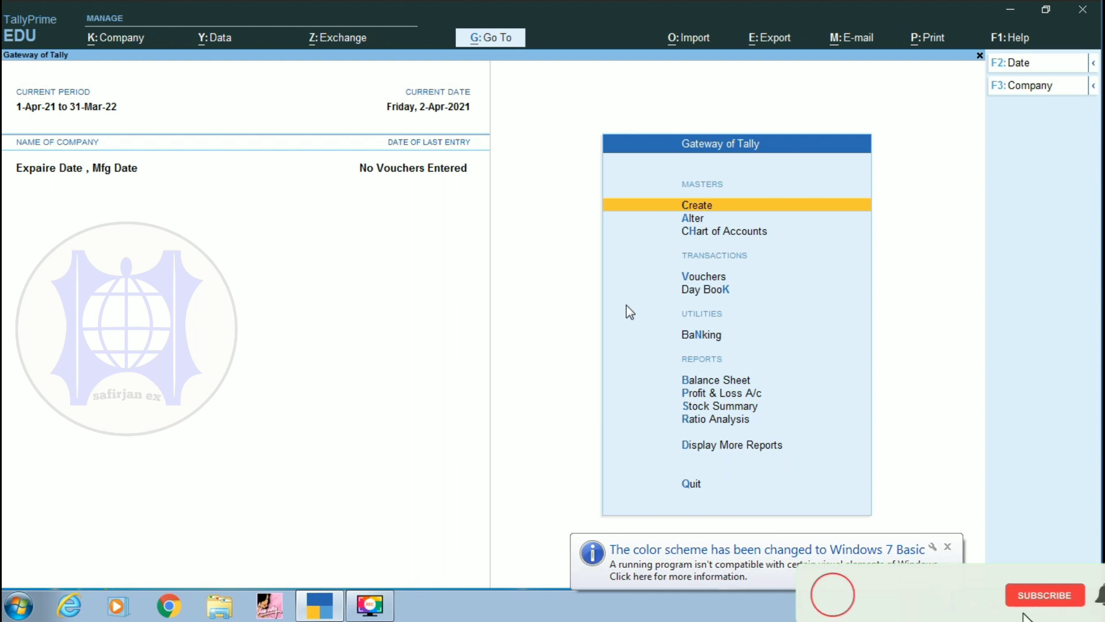
key("F11")
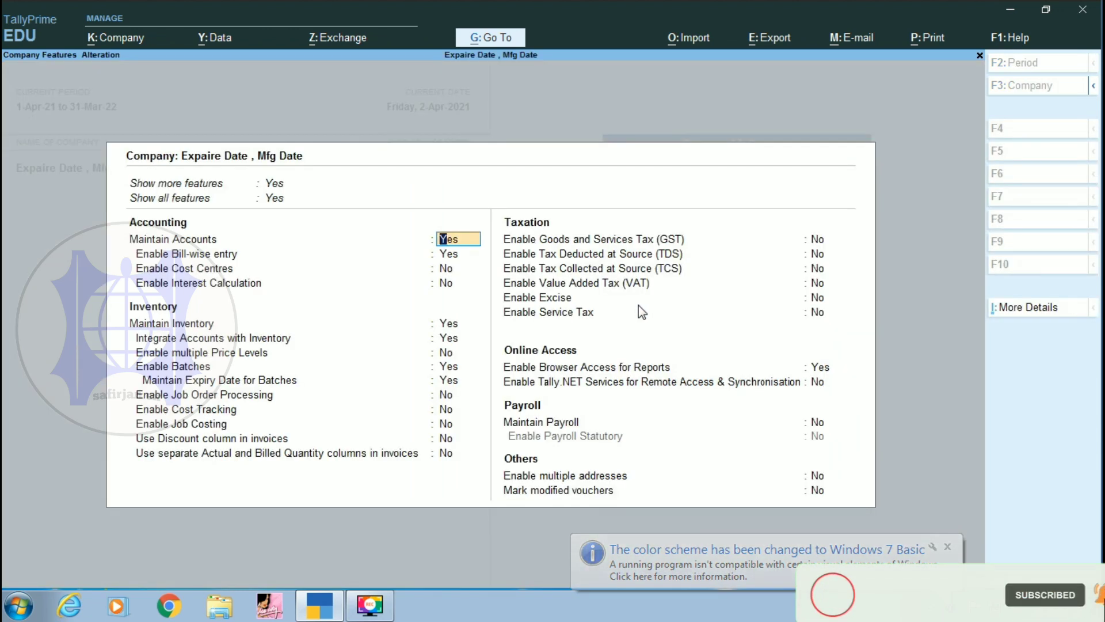
key("Return")
key("Return")
key("Return")
key("Return")
key("Return")
key("Return")
key("Return")
key("Return")
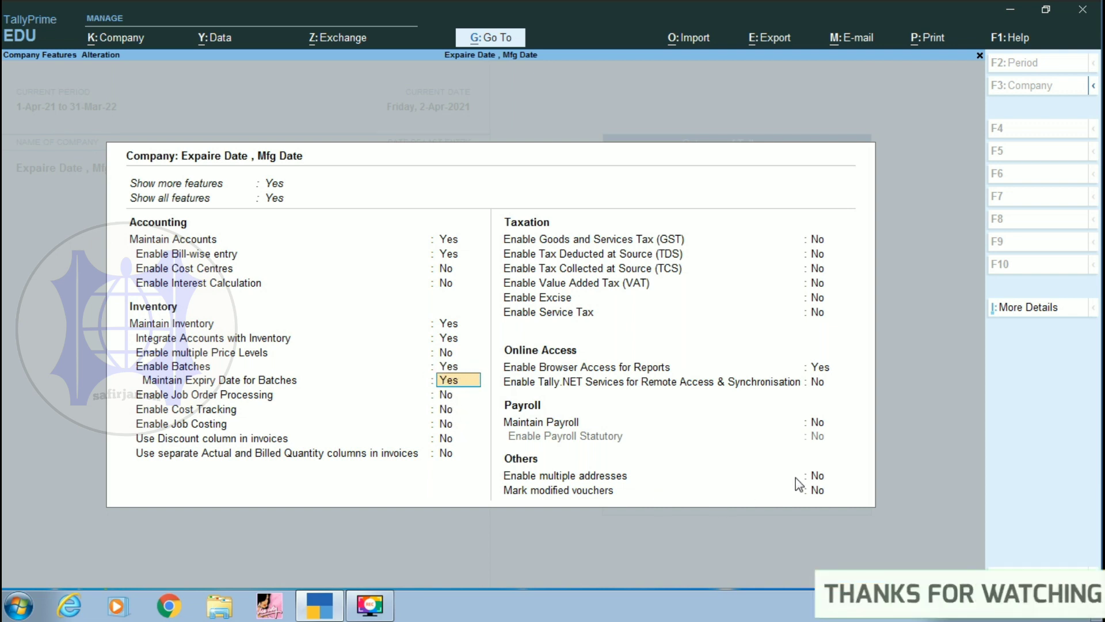
Step: Step through the rest of the inventory, taxation, online access, payroll and other features and accept the company settings
key("Return")
key("Return")
key("Return")
key("Return")
key("Return")
key("Return")
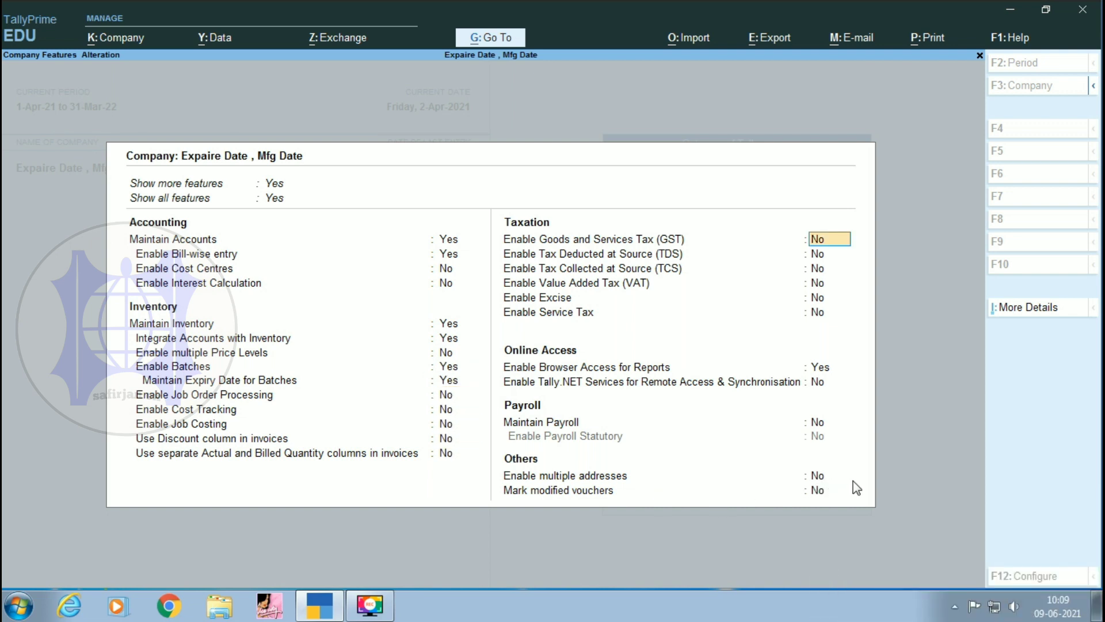
key("Return")
key("Return")
key("Return")
key("Return")
key("Return")
key("Return")
key("Return")
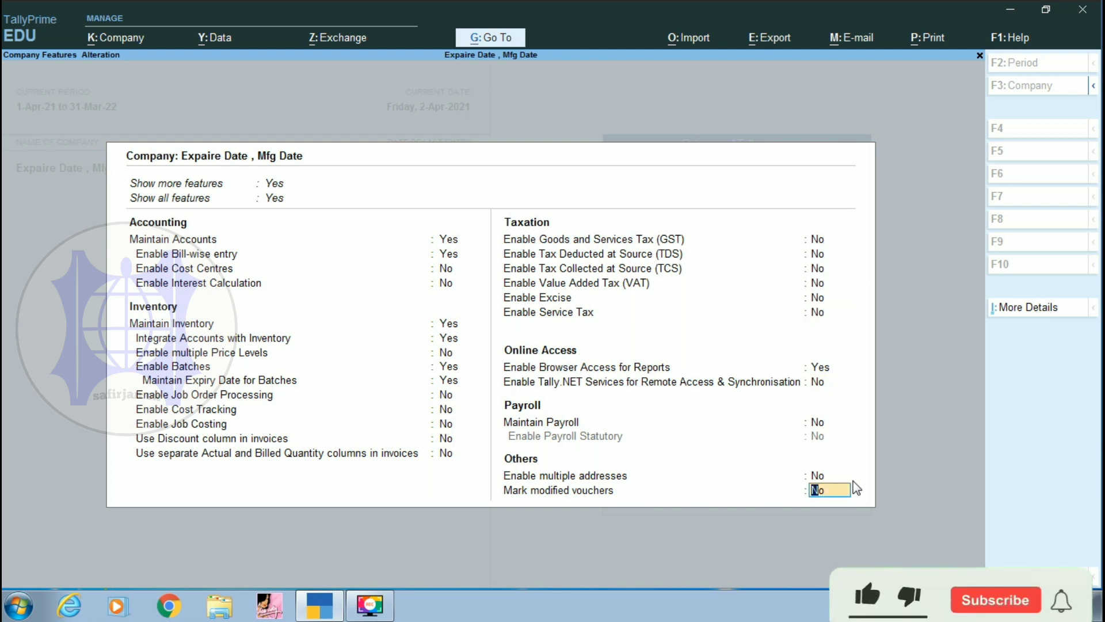
key("Return")
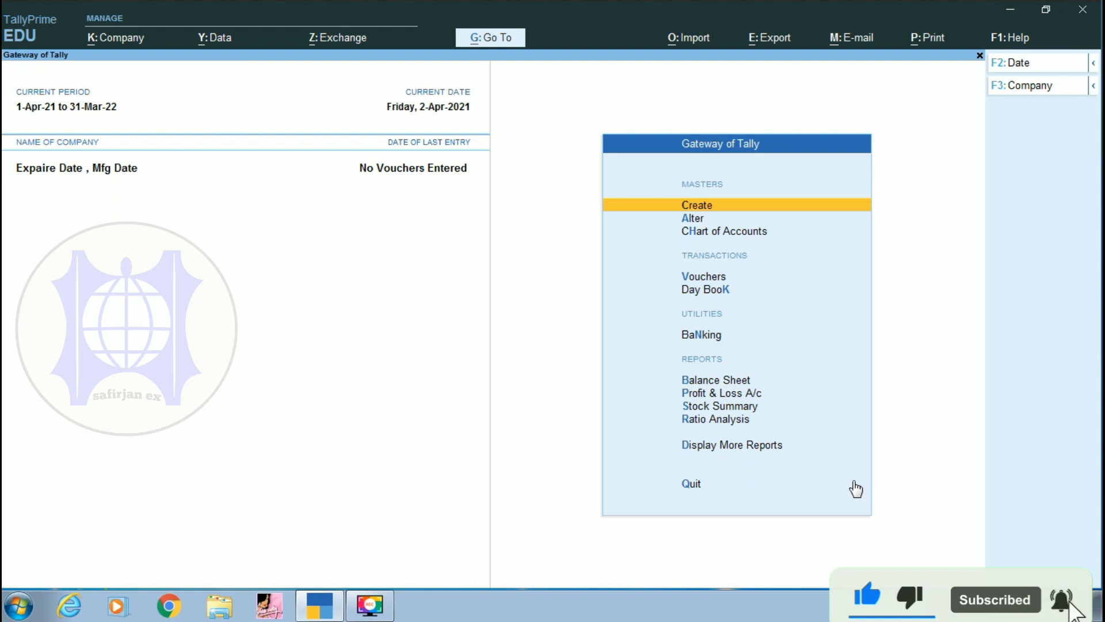
Step: Start creating a Stock Item from the list of inventory masters
key("Return")
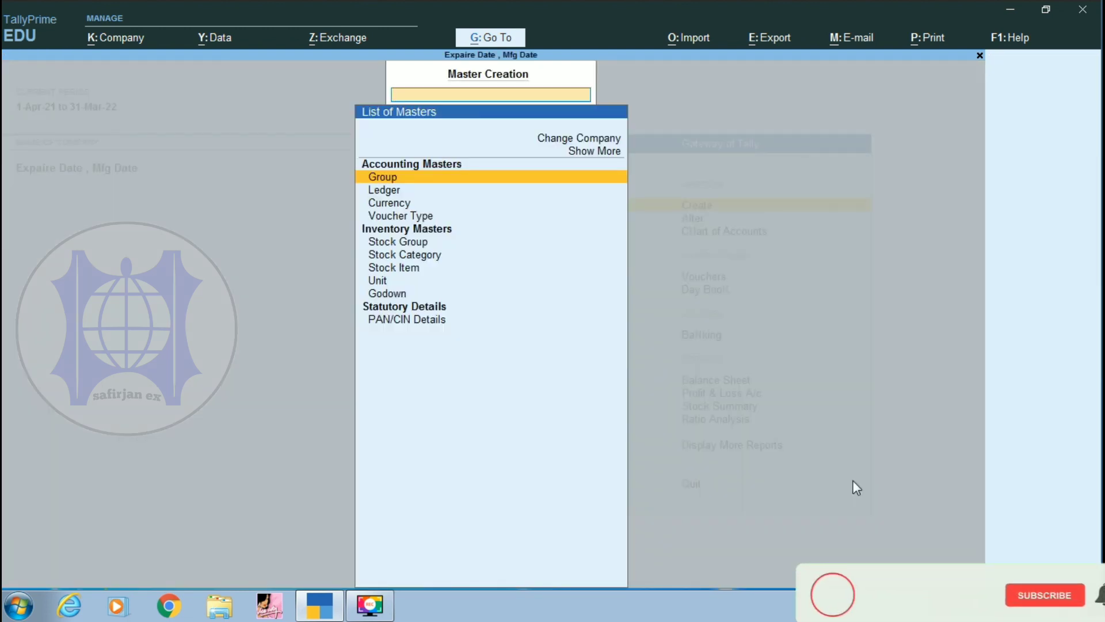
key("Down")
key("Down")
key("Down")
key("Down")
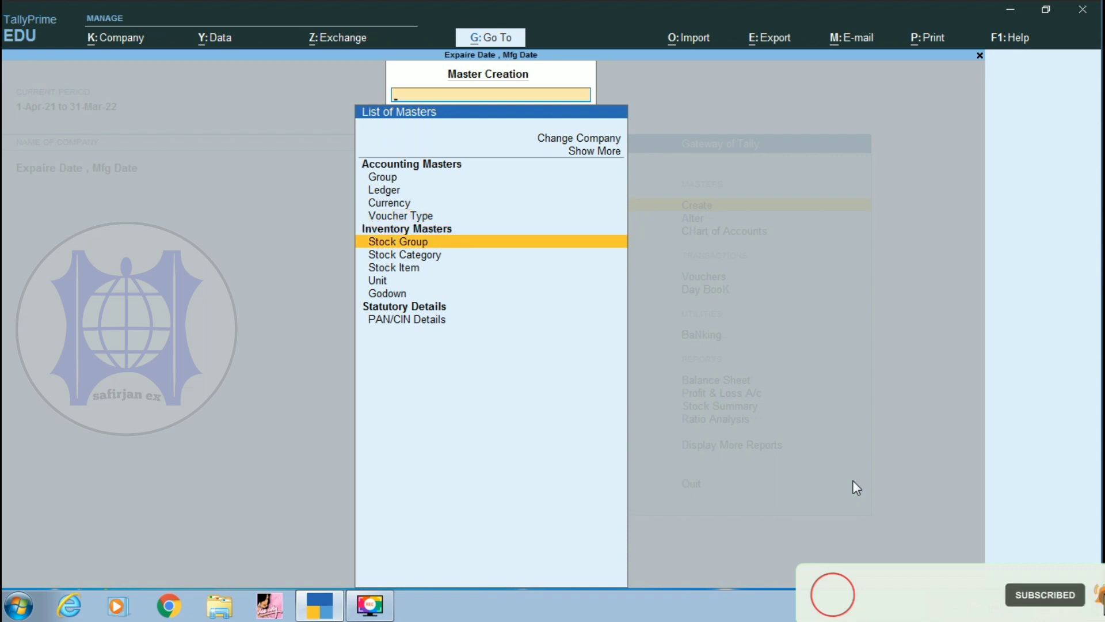
key("Up")
key("Up")
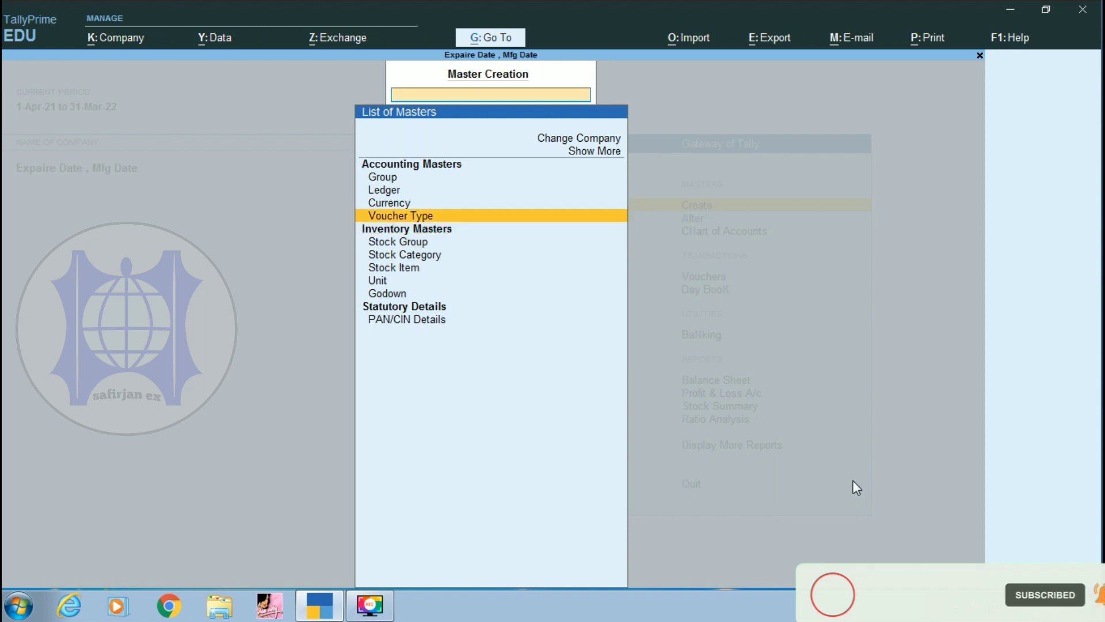
key("Down")
key("Down")
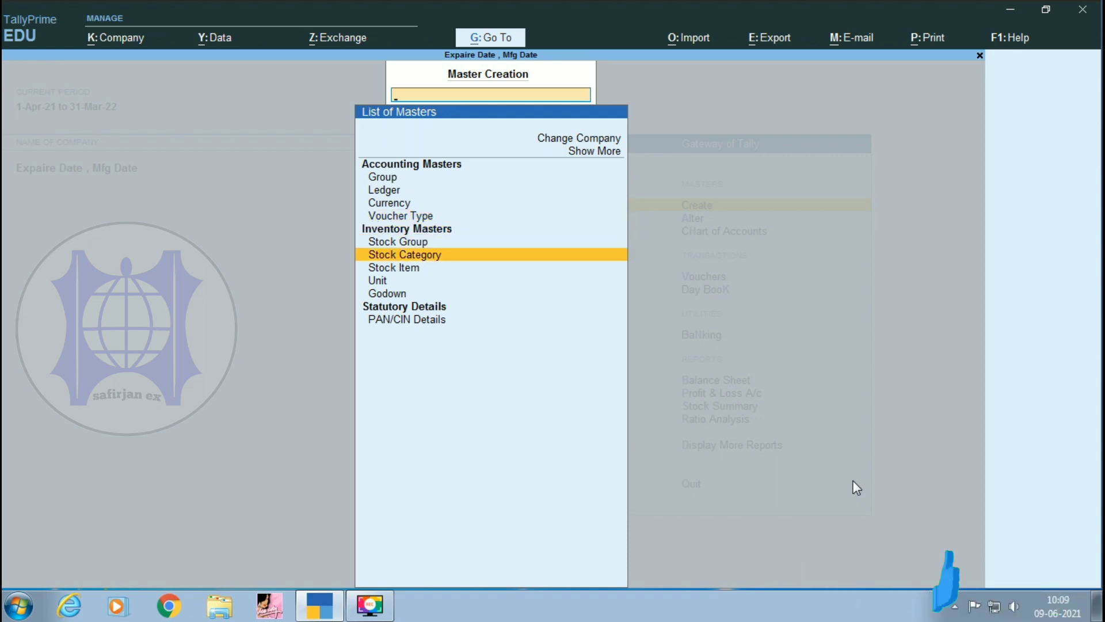
key("Down")
key("Return")
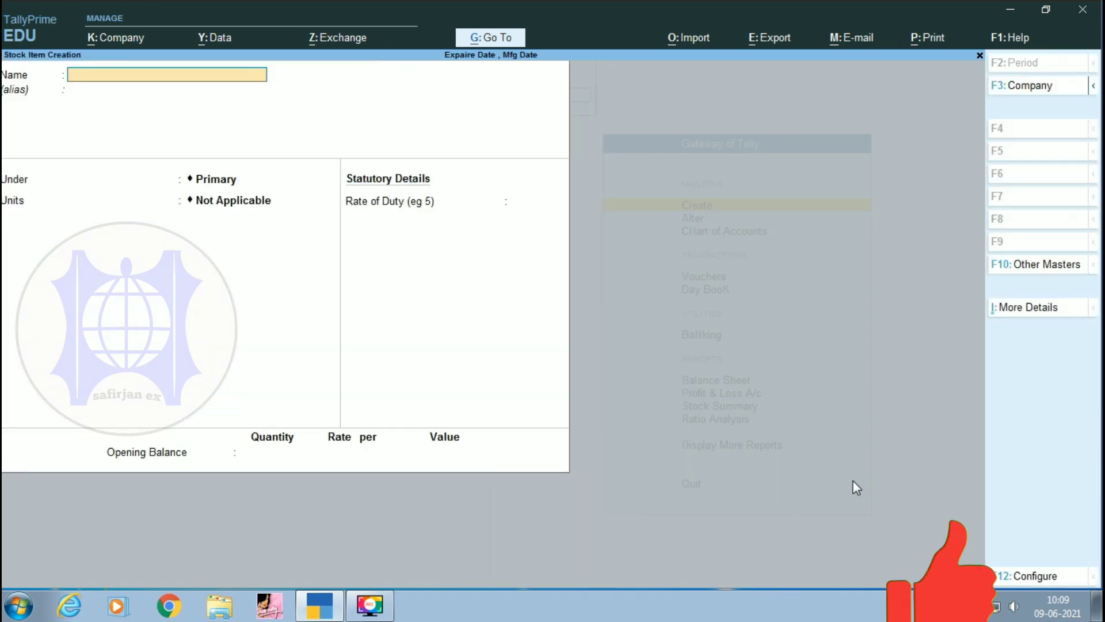
Step: Enter Ventrolin as the stock item's name, skip the alias and proceed to the group selection
type("Vento")
key("BackSpace")
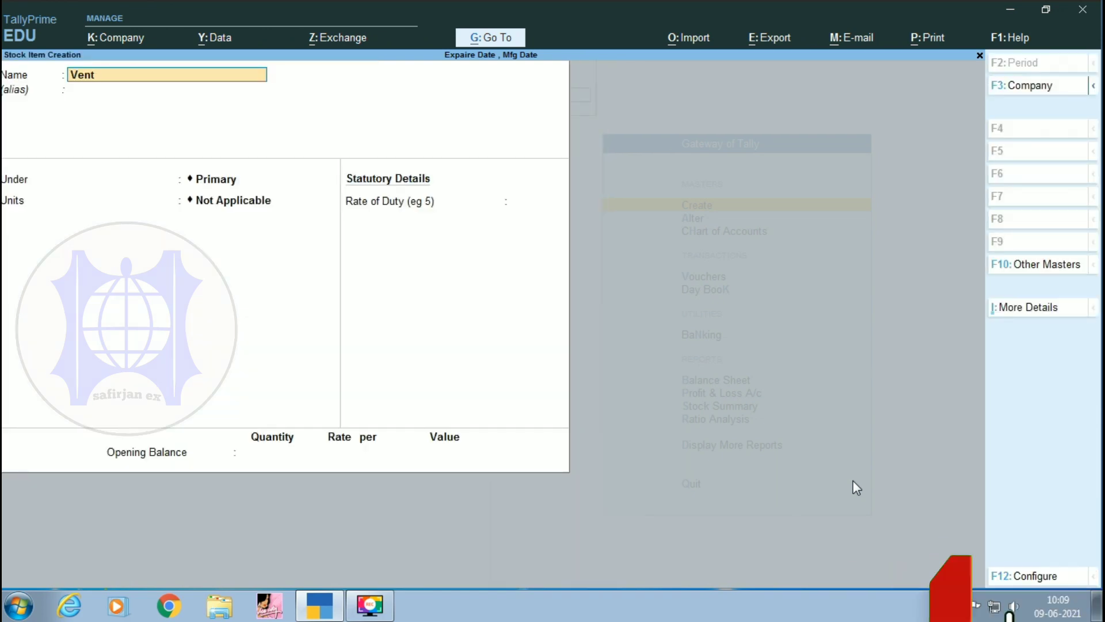
type("rolin")
key("Return")
key("Return")
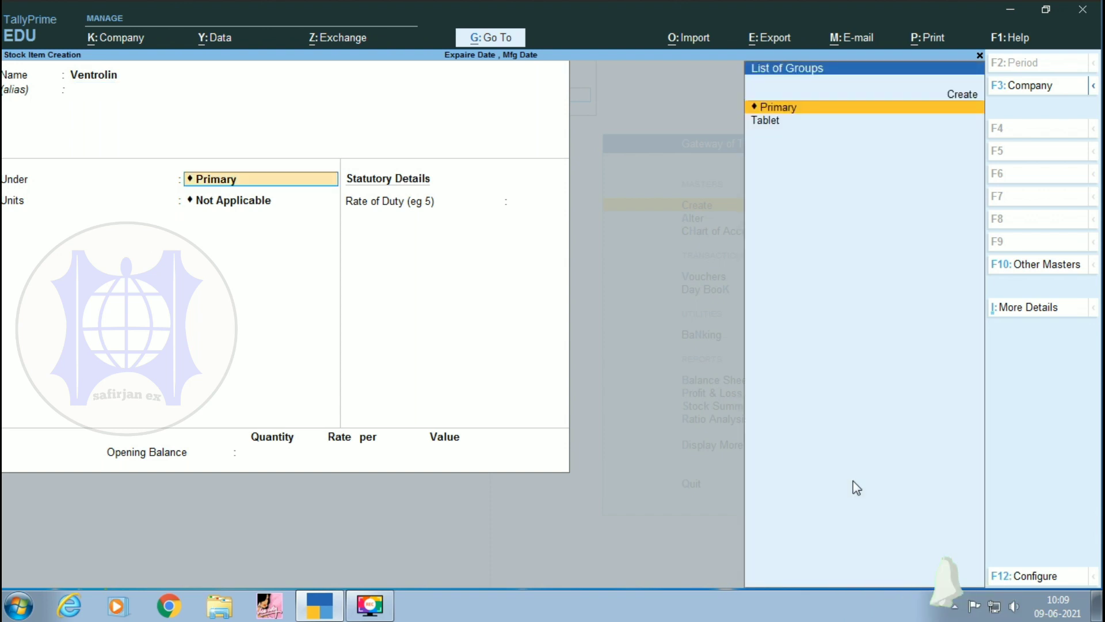
Step: Create a stock group named Syrup under Primary, without adding item quantities, as the group for Ventrolin
key("alt+c")
type("Syrup")
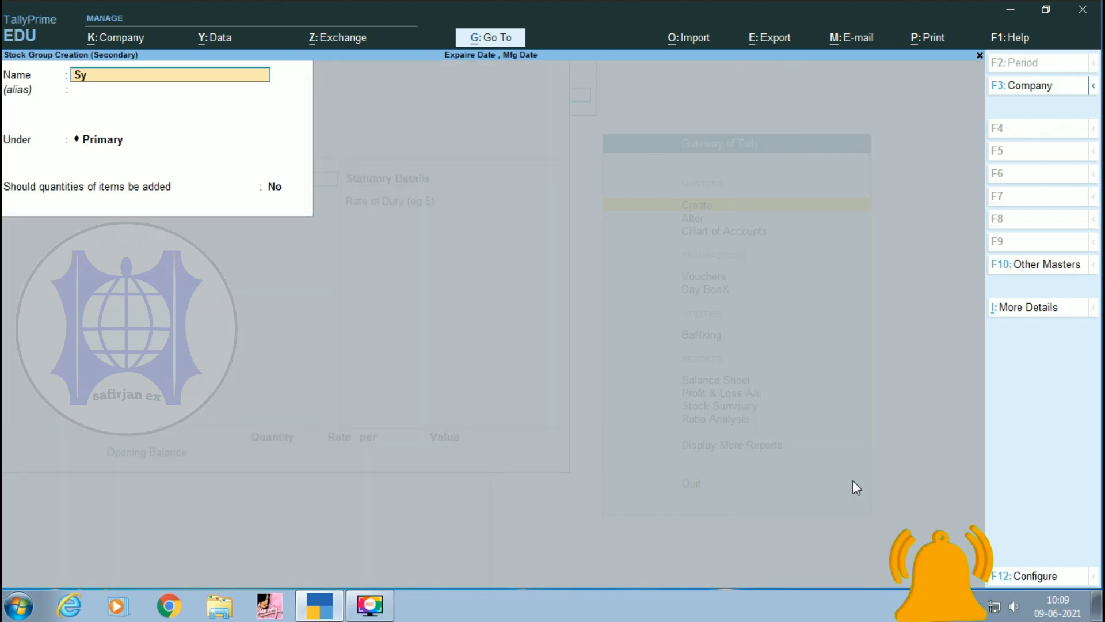
key("Return")
key("Return")
key("Return")
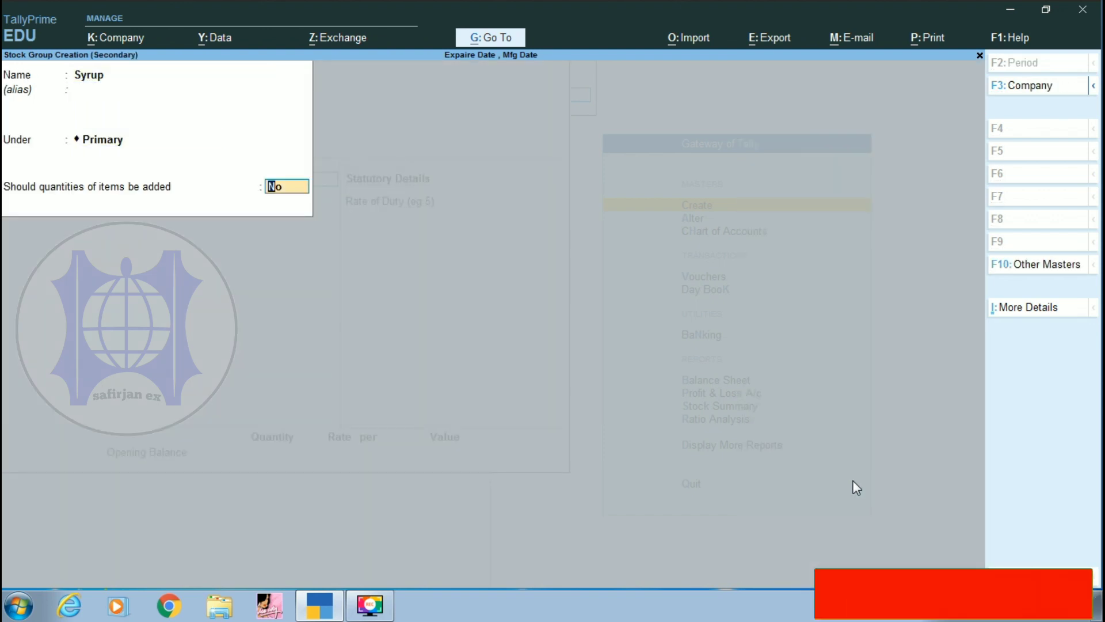
key("Return")
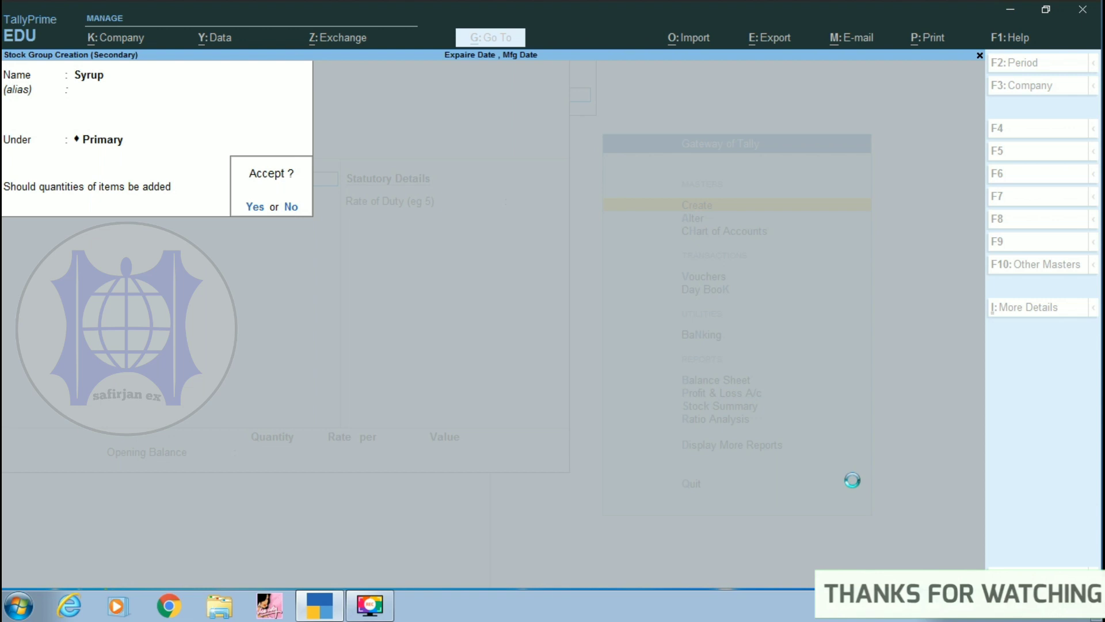
key("Return")
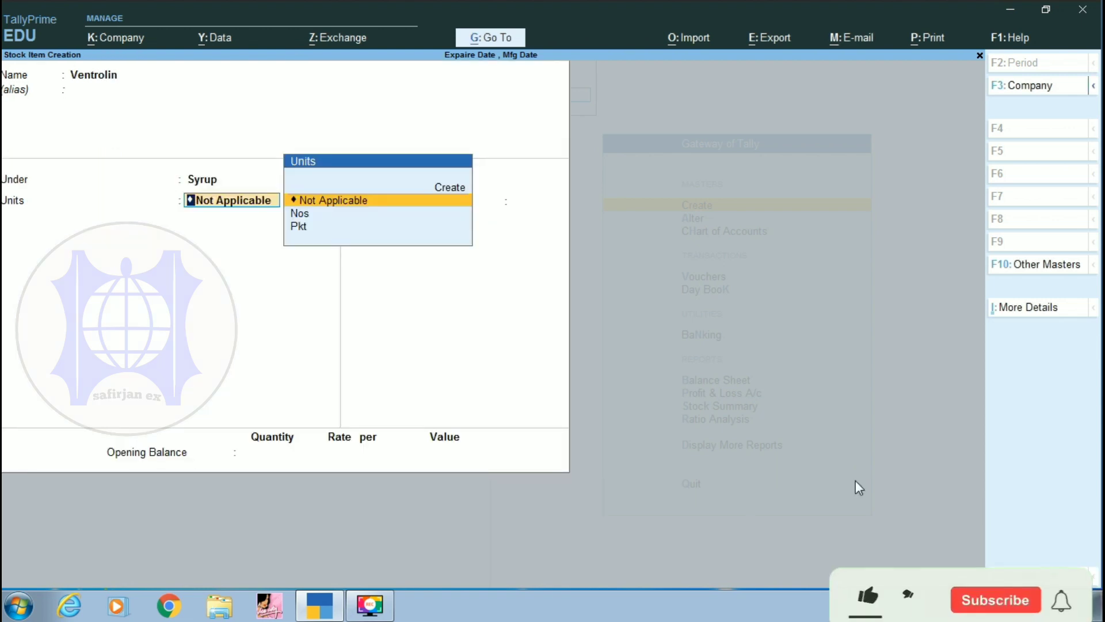
Step: Create a simple unit with the symbol bottle and zero decimal places as the item's main unit
key("alt+c")
type("bottle")
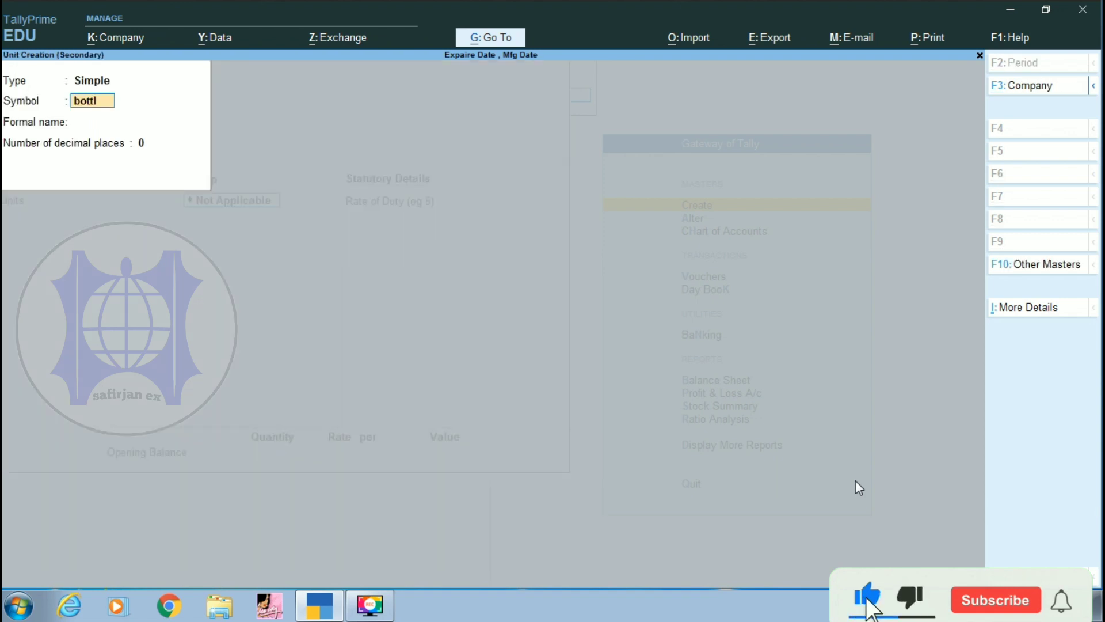
key("Return")
key("Return")
key("Return")
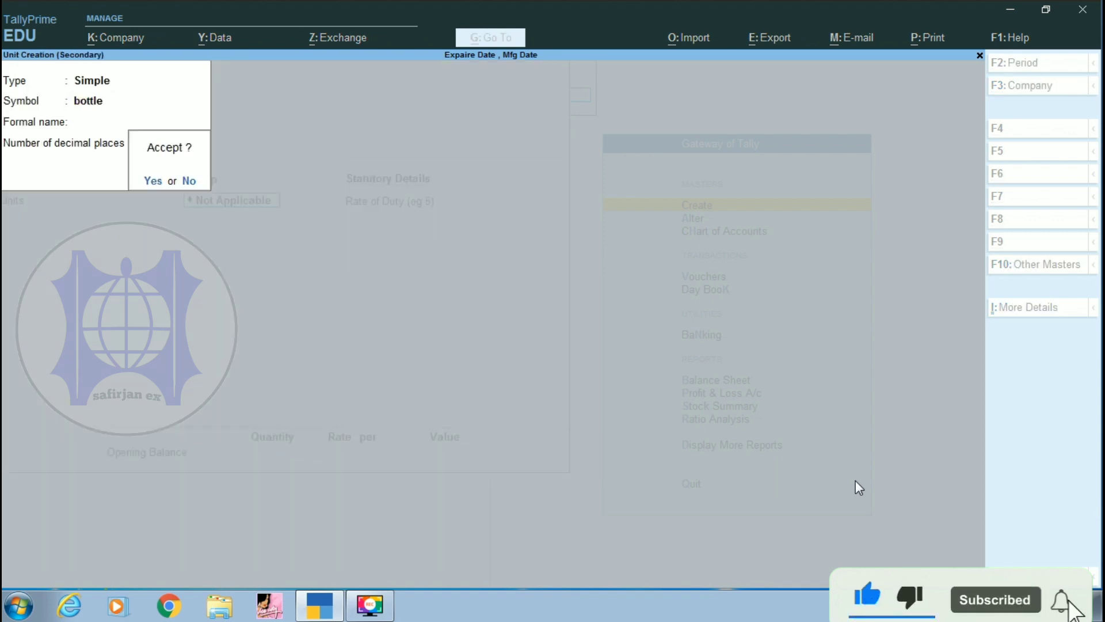
key("Return")
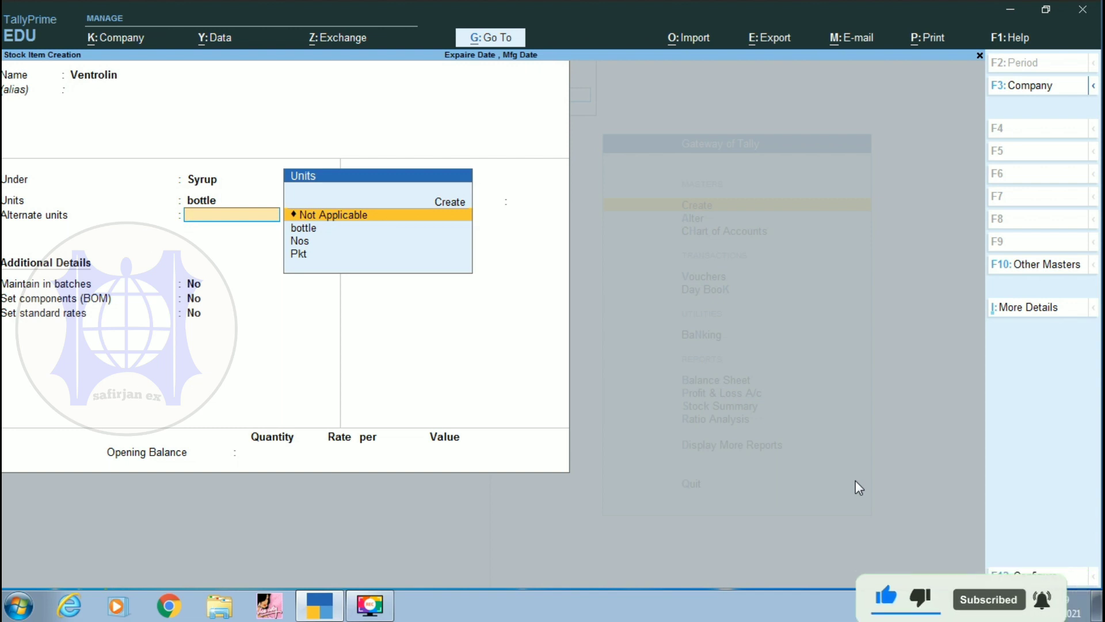
Step: Create the unit box as the alternate unit and set the conversion to 1 box = 20 bottle
key("alt+c")
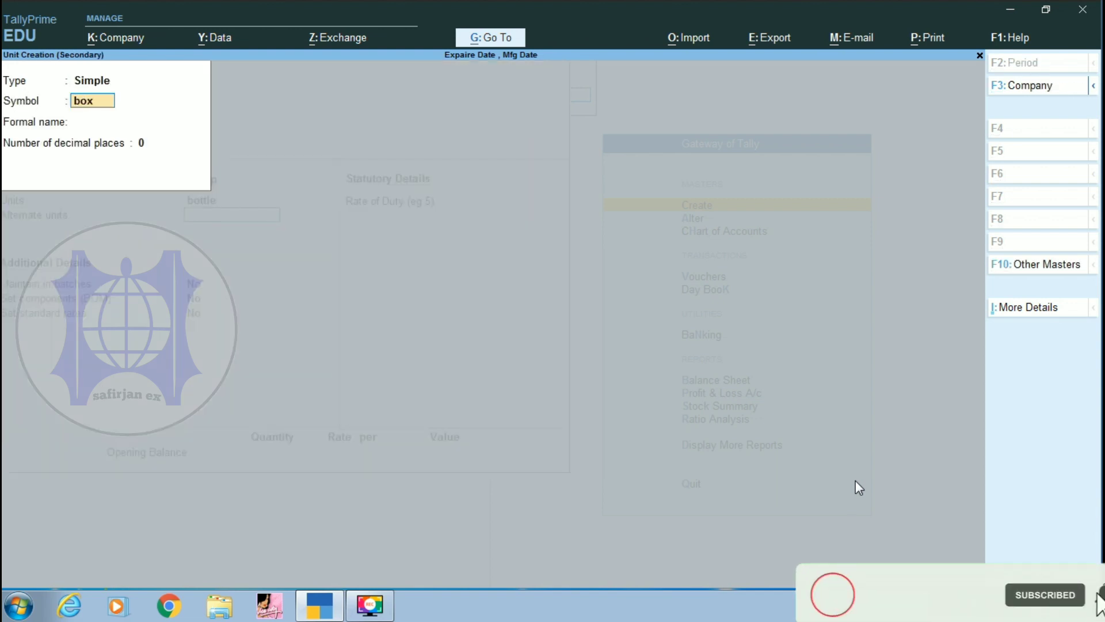
key("Return")
key("Return")
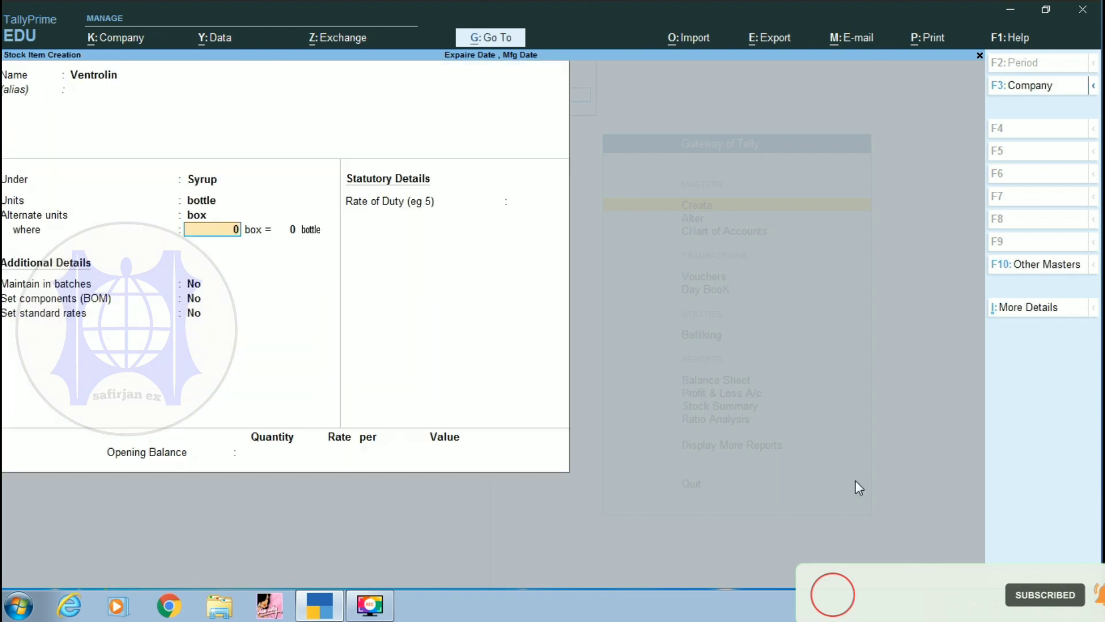
key("Return")
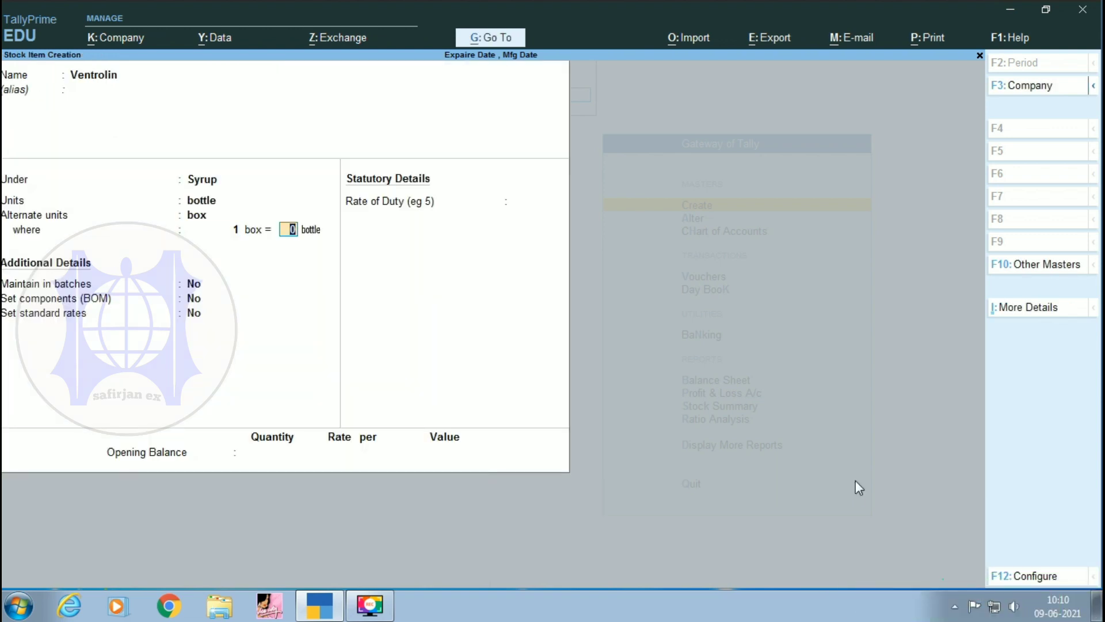
type("20")
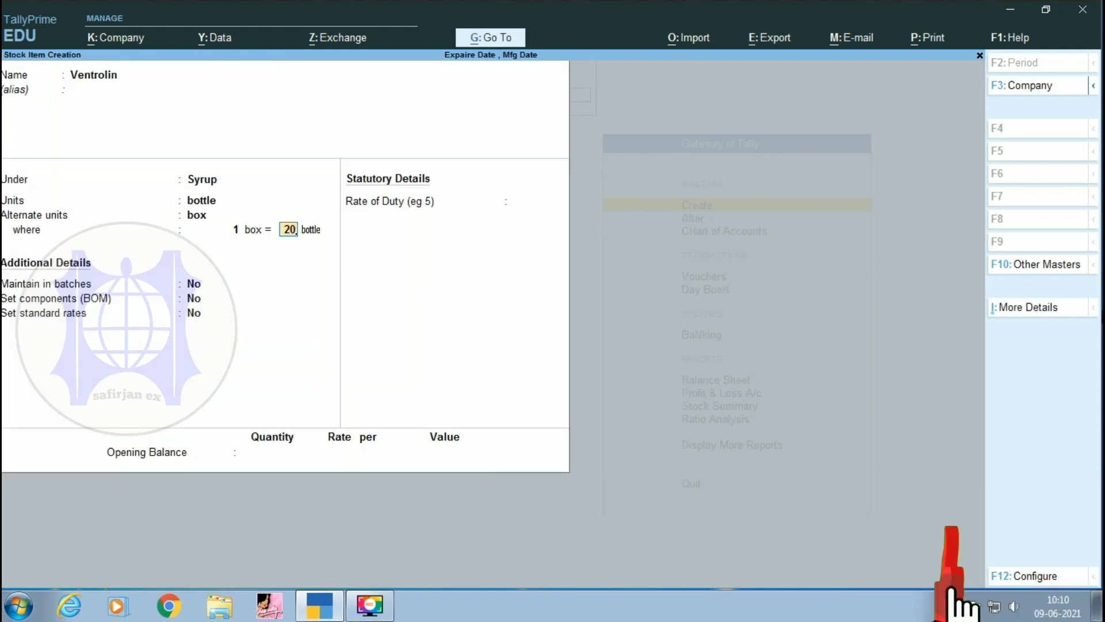
key("Return")
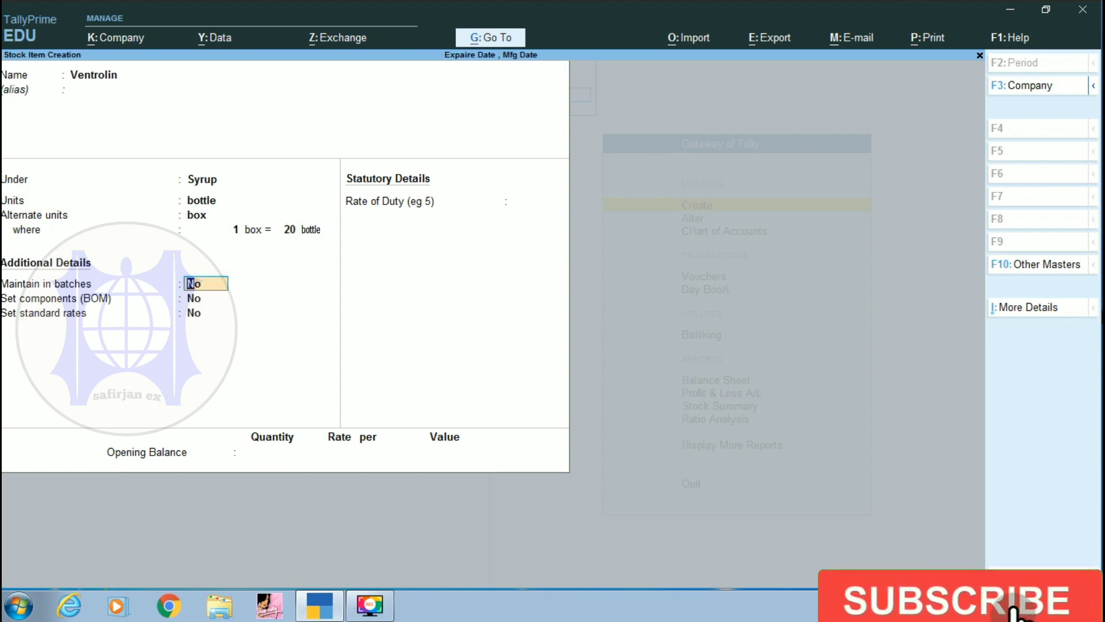
Step: Enable maintaining Ventrolin in batches, tracking its date of manufacturing and using expiry dates
type("y")
key("Return")
type("y")
key("Return")
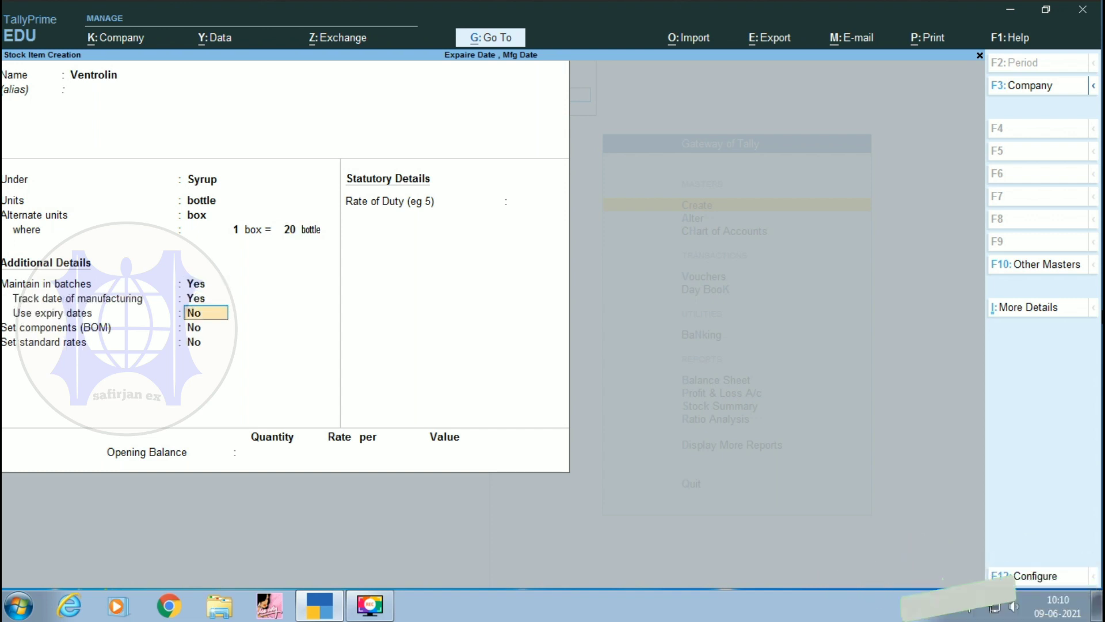
type("y")
key("Return")
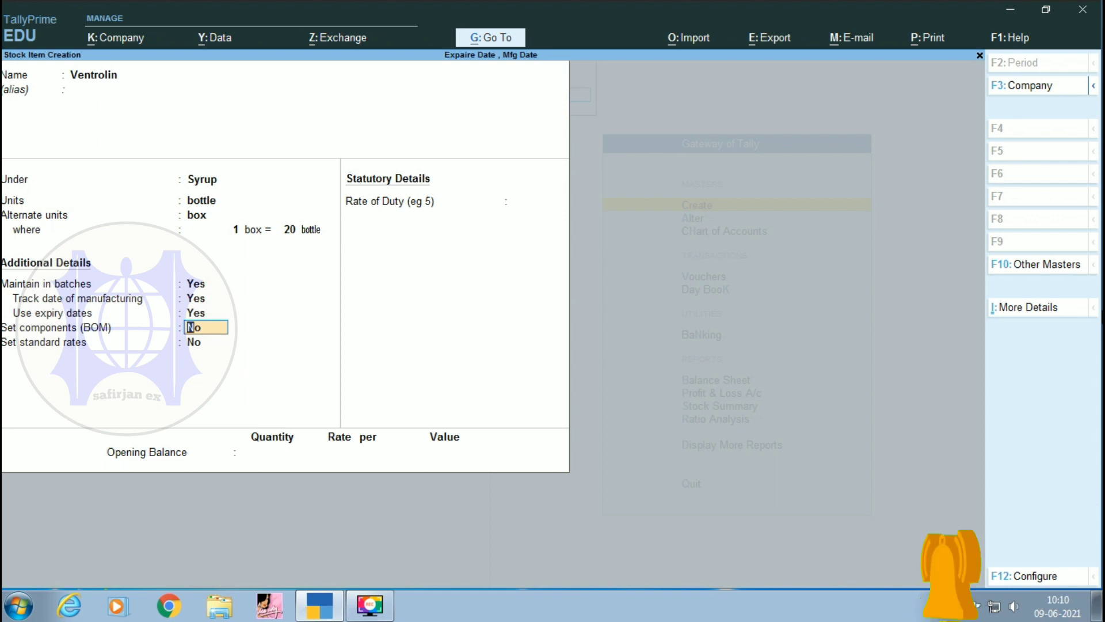
Step: Leave components (BOM) off, enable standard rates and set the standard cost from 1-Apr-21 to 200 per box
key("Return")
type("y")
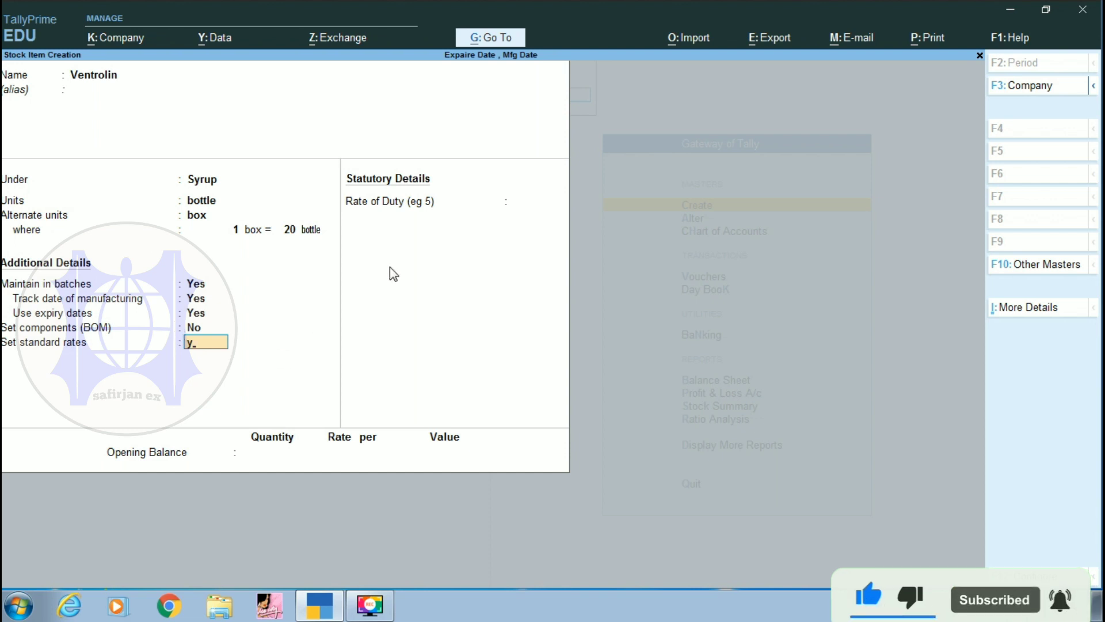
key("Return")
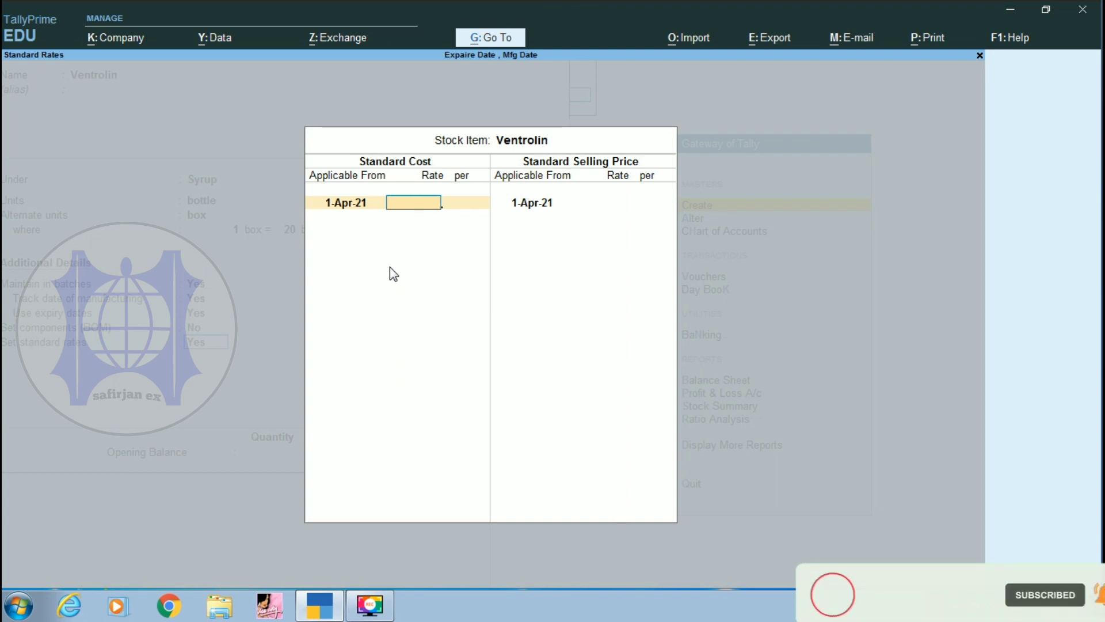
type("10")
key("BackSpace")
key("BackSpace")
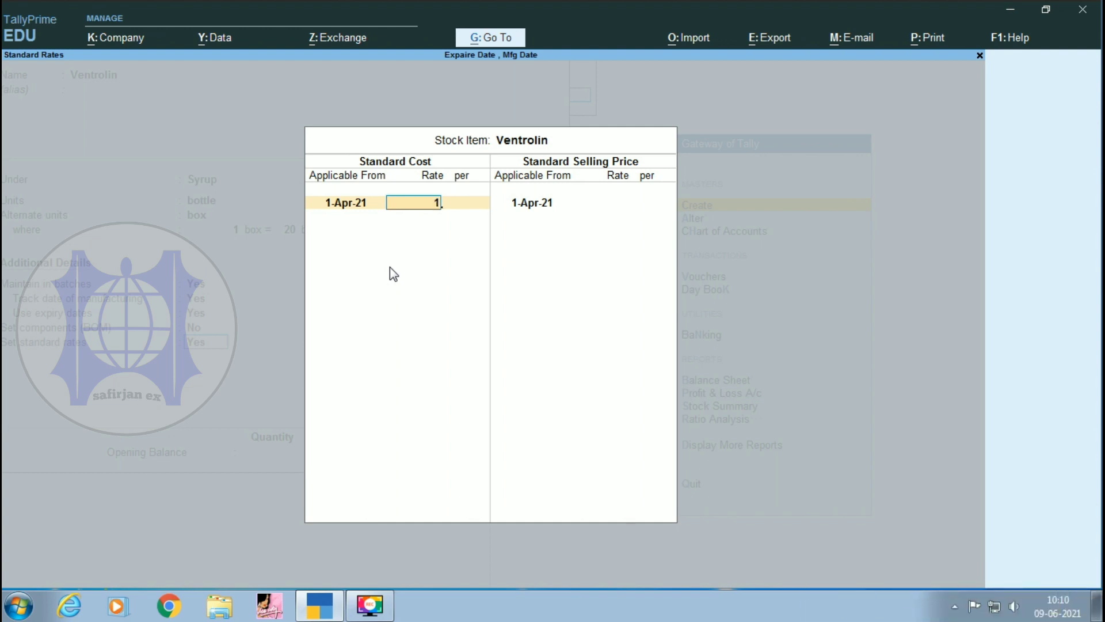
type("200")
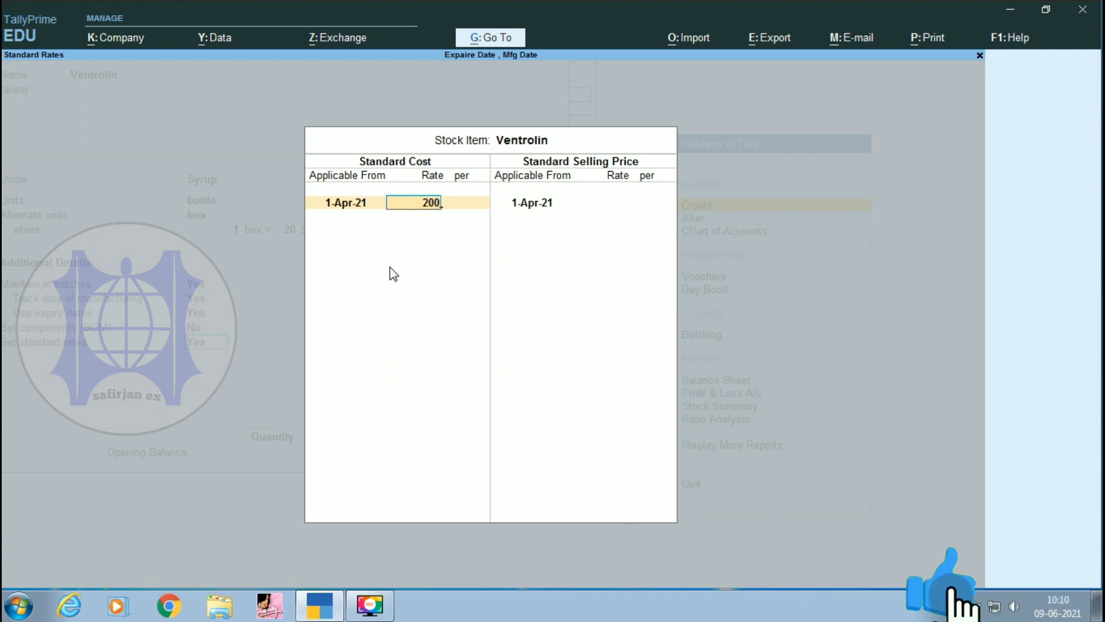
key("Return")
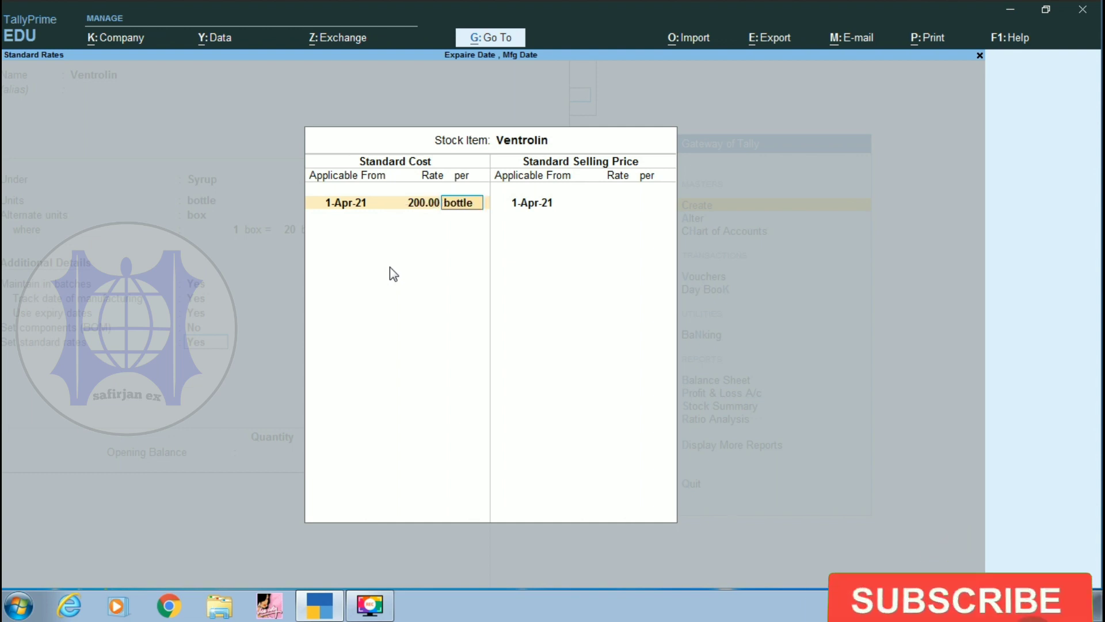
type("box")
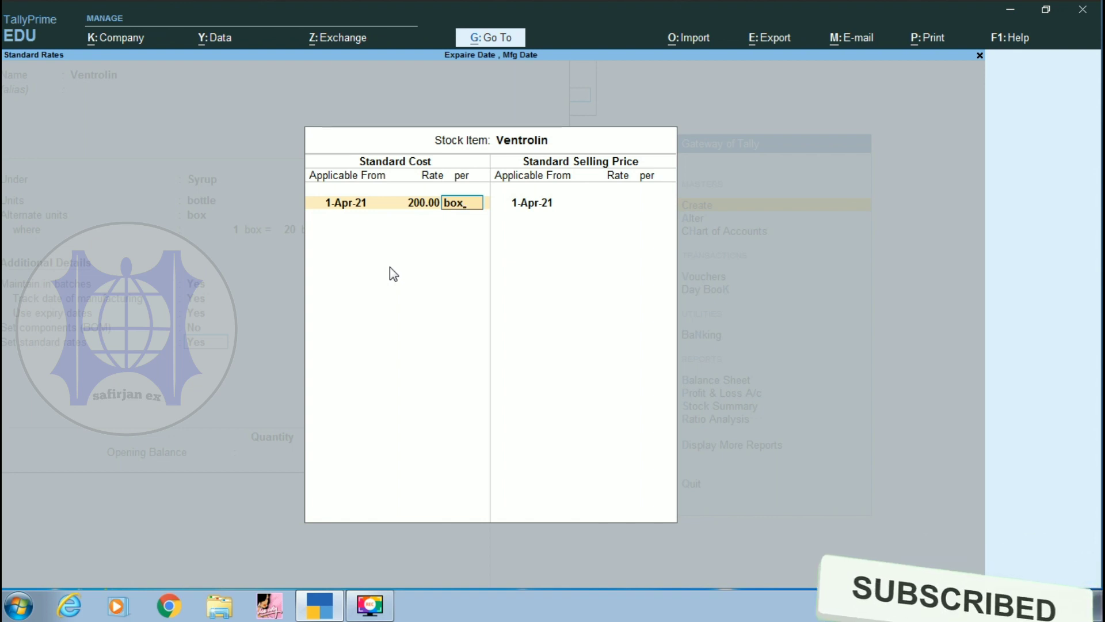
key("Return")
Step: Set the standard selling price from 1-Apr-21 to 70 per bottle and leave the rate of duty at 0
key("Return")
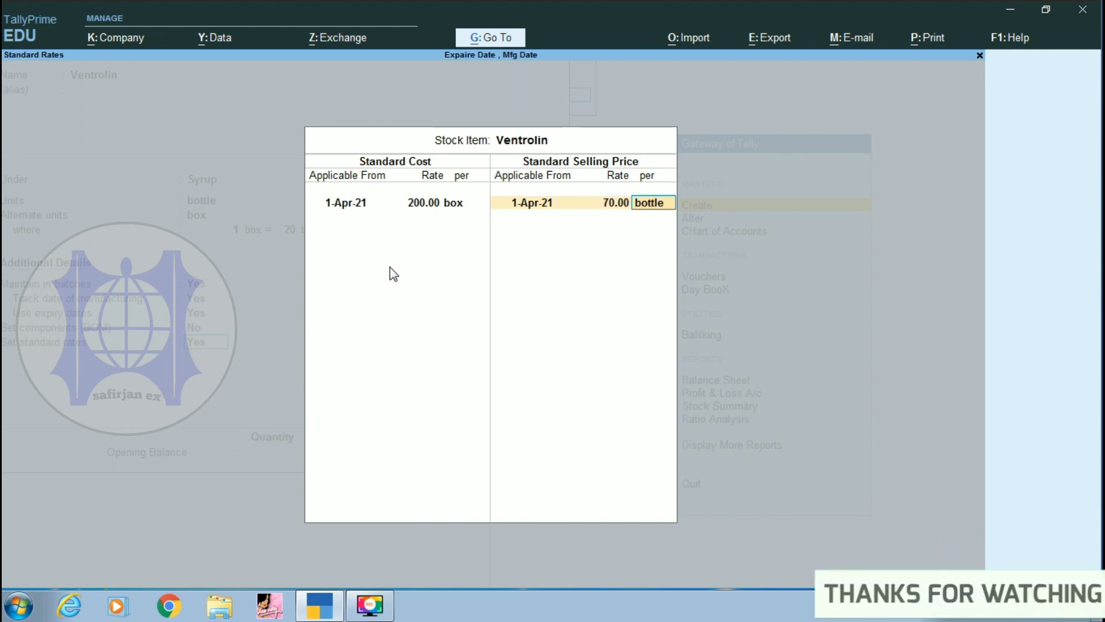
key("Return")
key("Return")
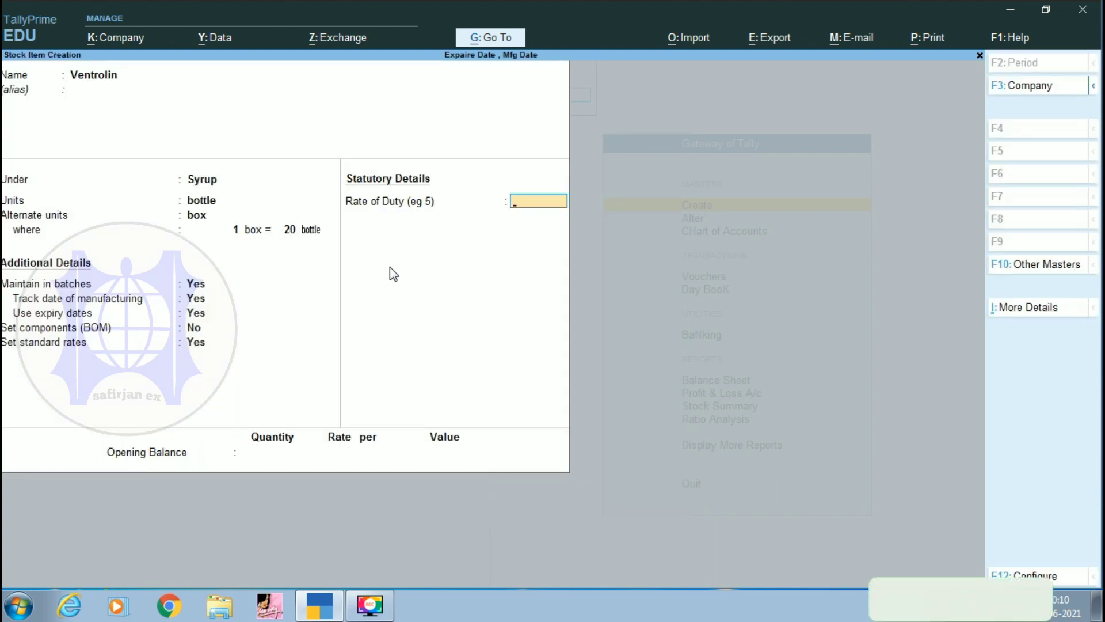
key("Return")
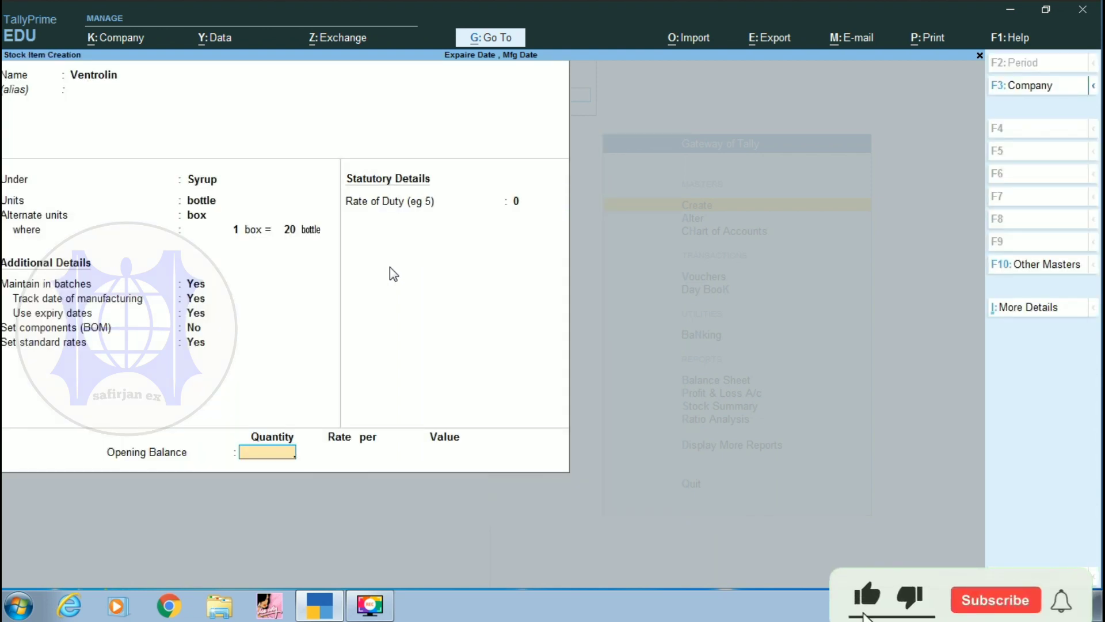
Step: Enter an opening balance quantity of 500 boxes for Ventrolin and proceed to its batch allocation
type("500")
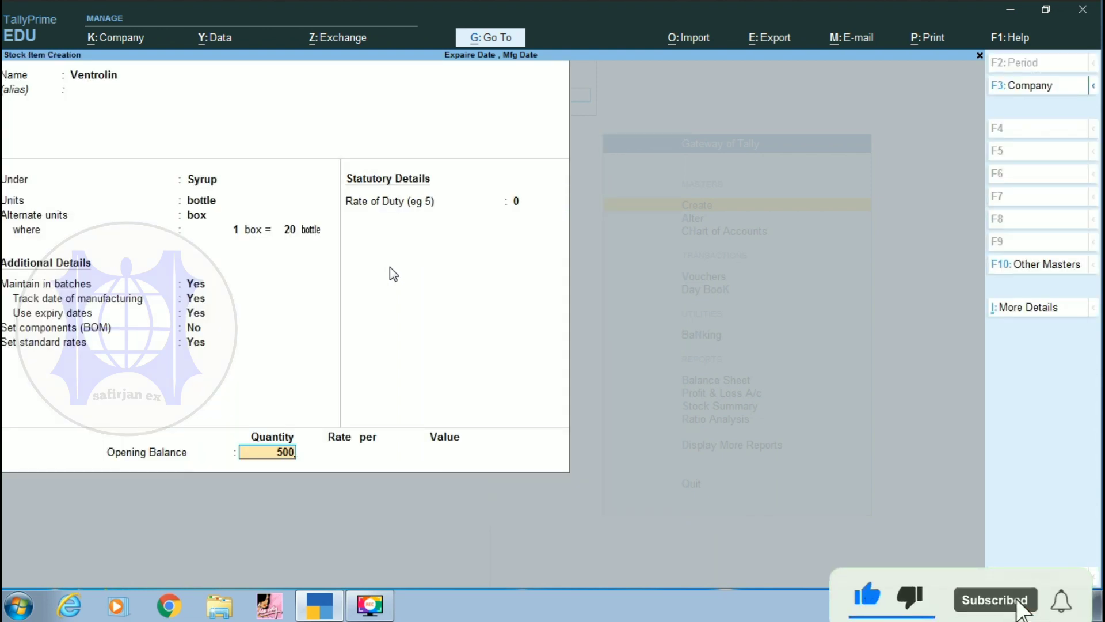
type("bottle")
key("Return")
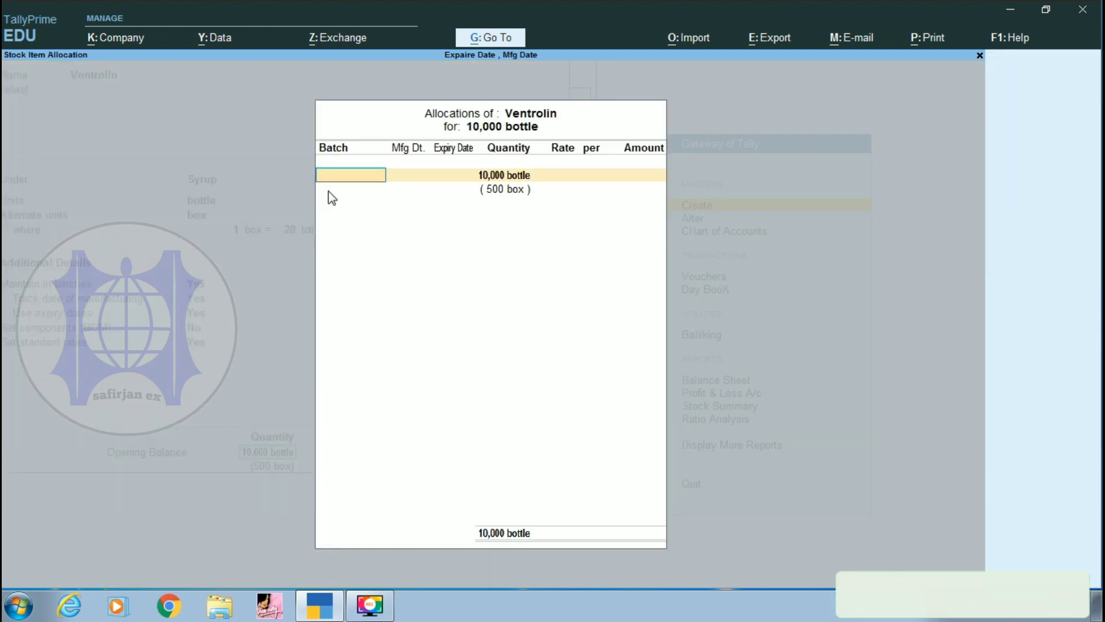
Step: Allocate the opening stock to batch 5211 with manufacturing date Apr-2020 and an expiry period of 50 days
type("52")
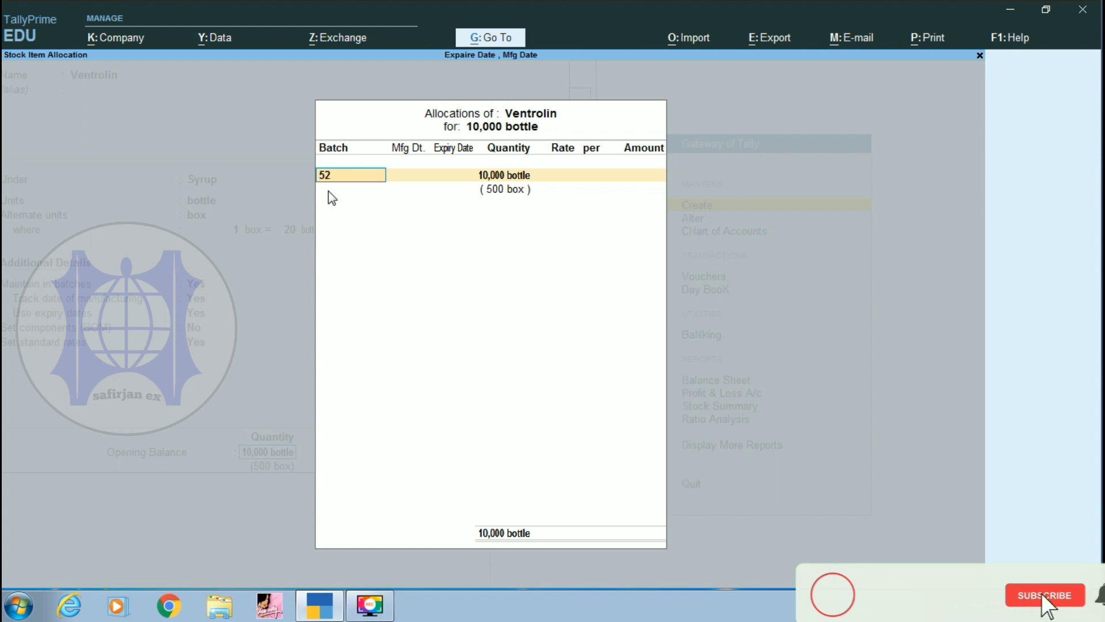
type("11")
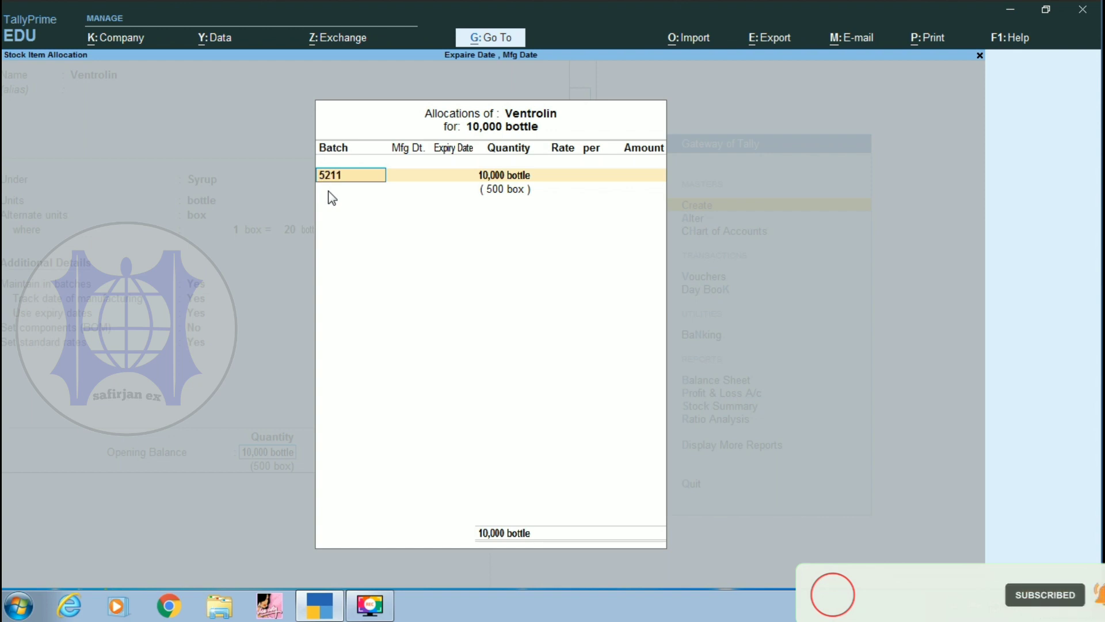
key("Return")
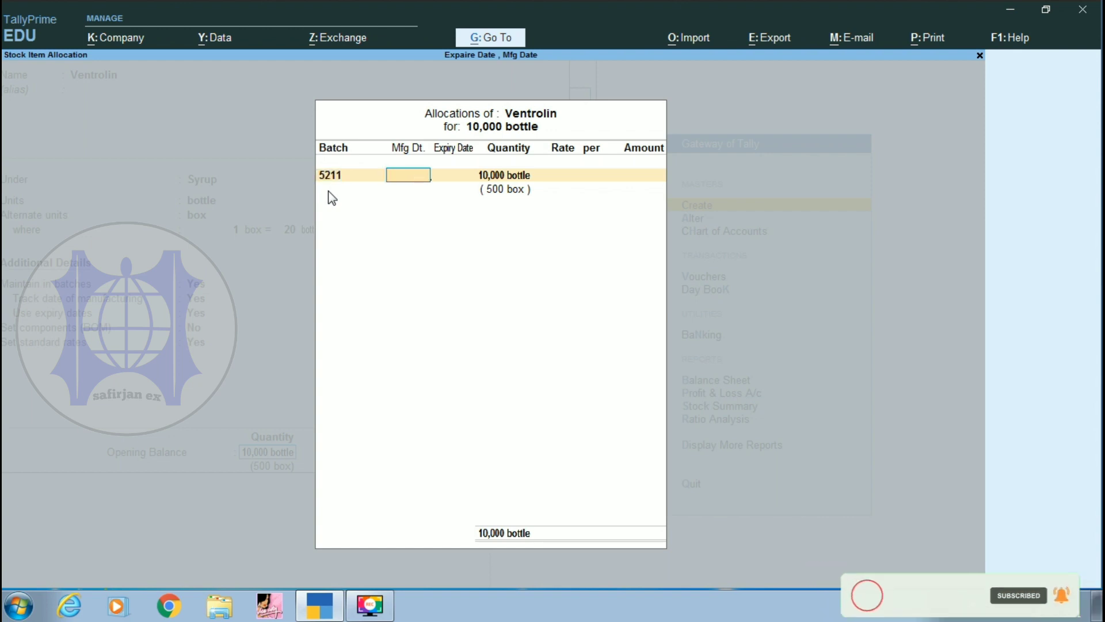
type("1")
key("Return")
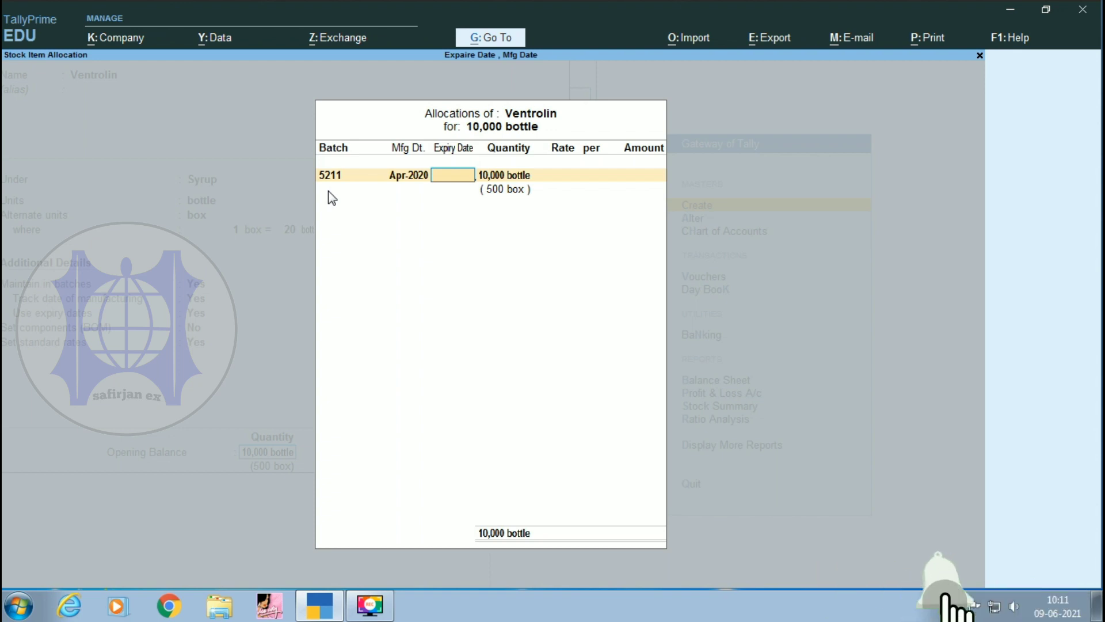
type("50")
key("Return")
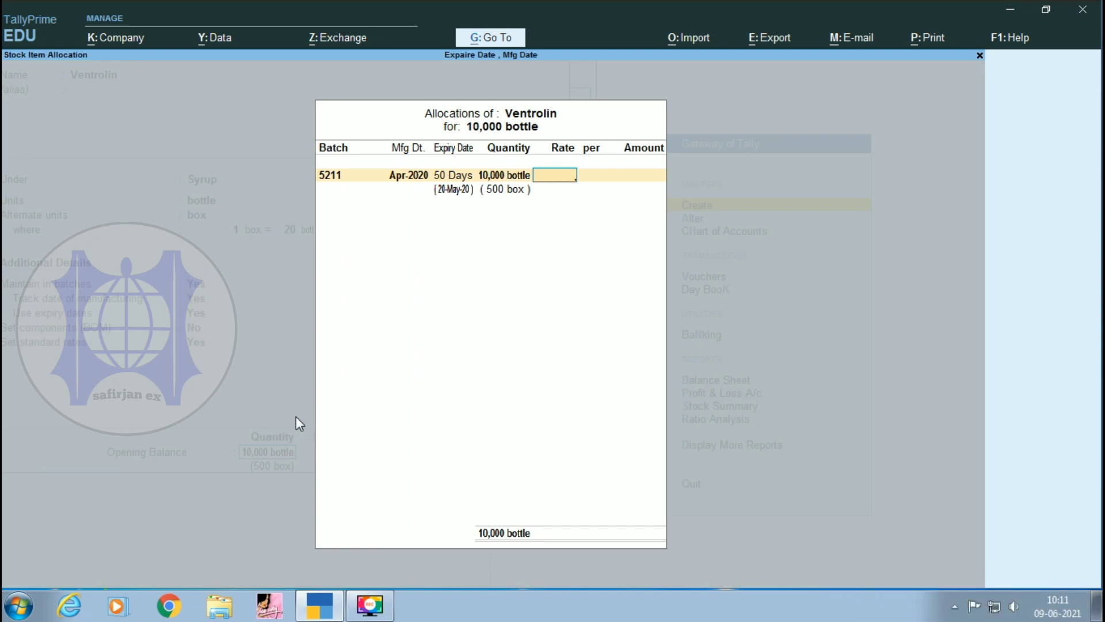
Step: Set the batch's rate to 200 per box and complete the opening stock allocation
type("200")
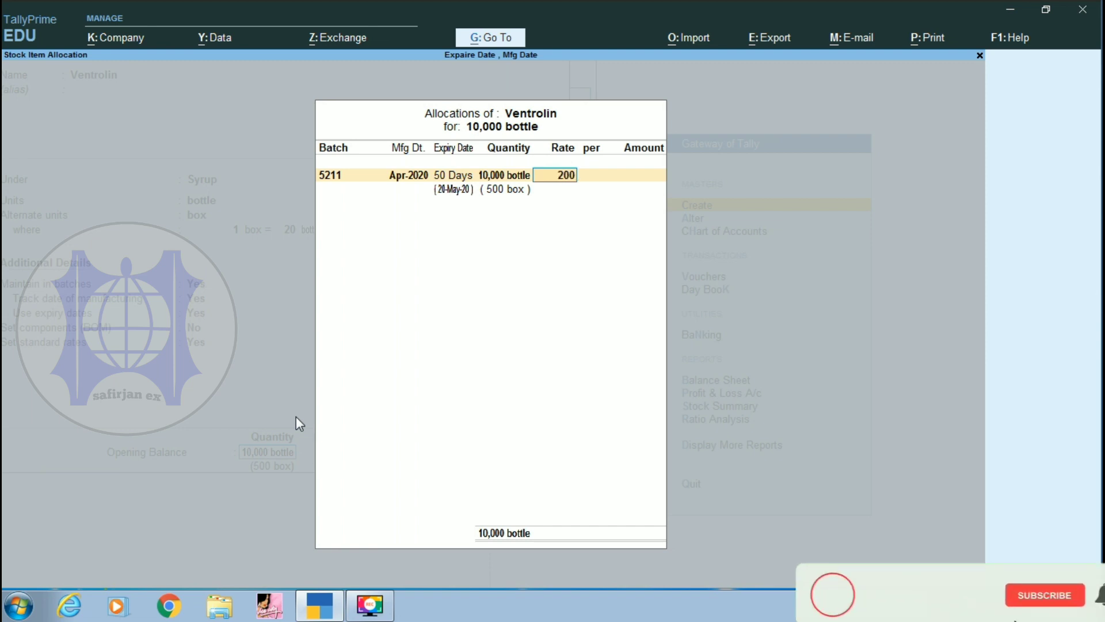
key("Return")
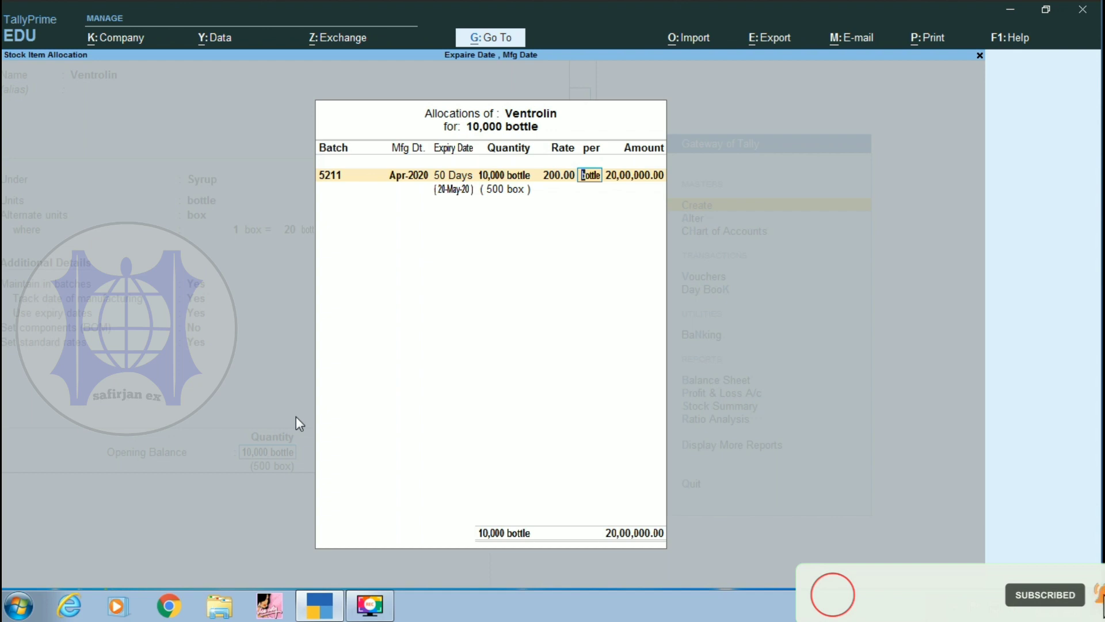
key("Return")
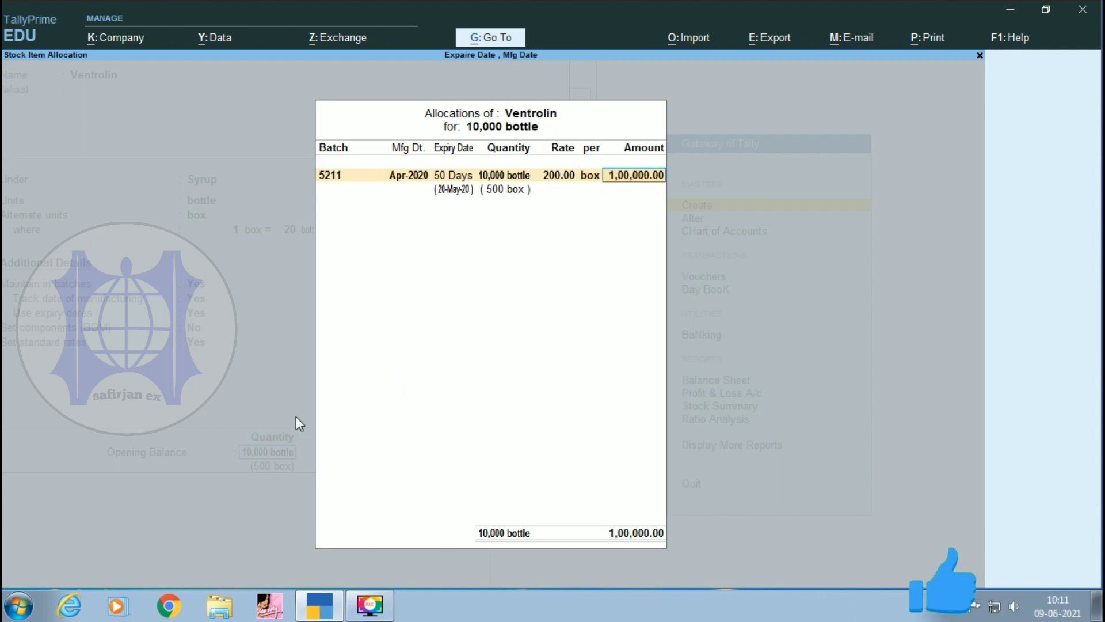
key("Return")
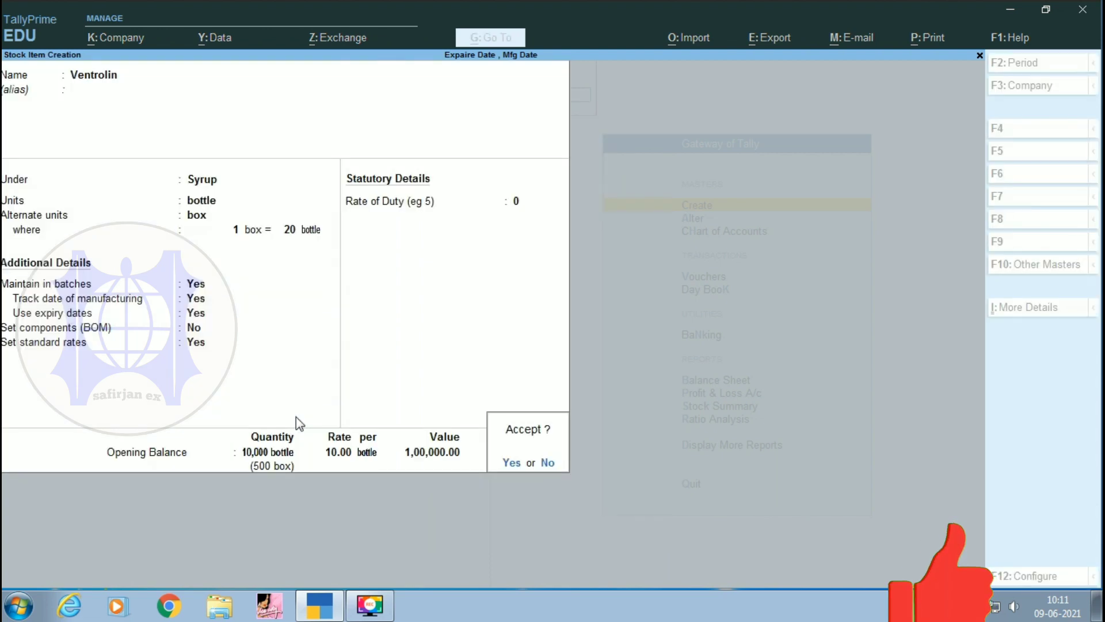
Step: Reopen Ventrolin's opening balance allocation and set the quantity of batch 5211 to 100 boxes, keeping its other details
key("Escape")
key("Return")
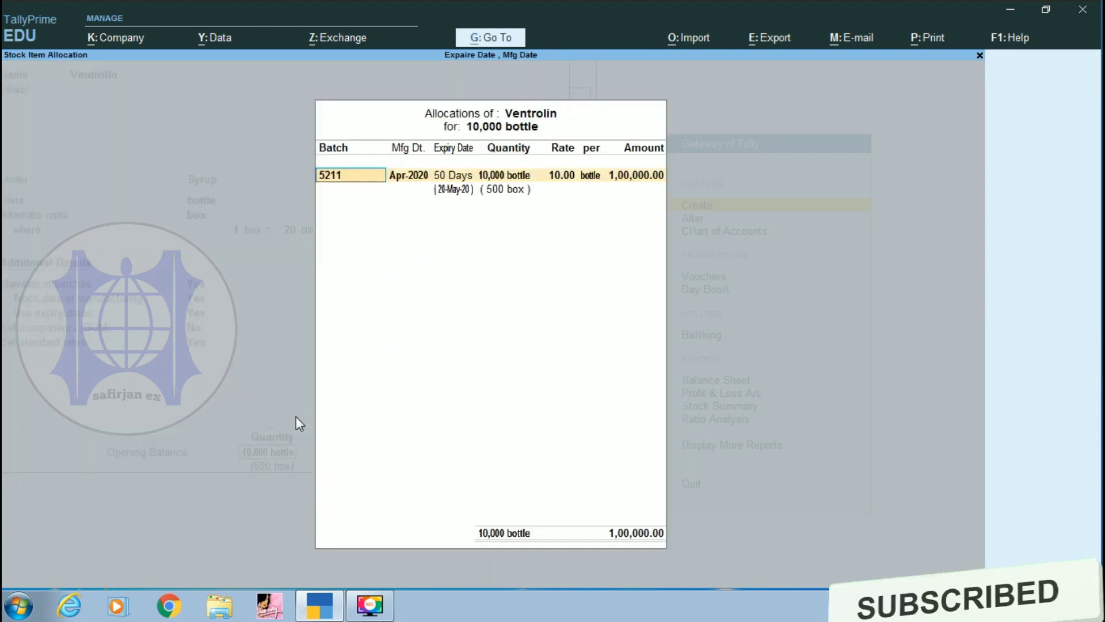
key("Return")
key("Return")
key("Return")
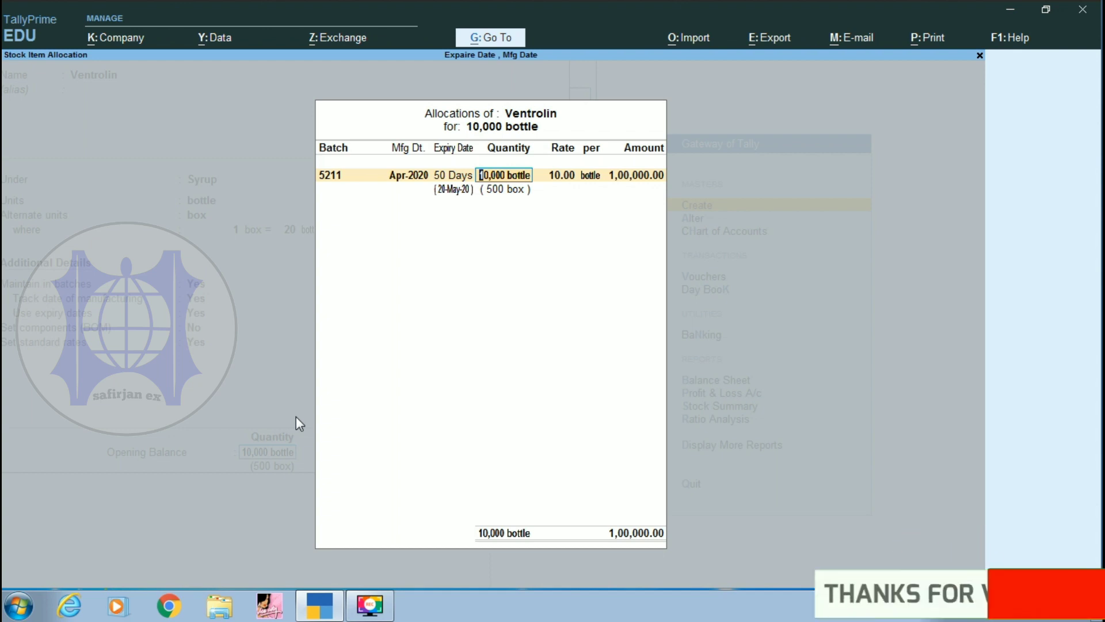
type("100box")
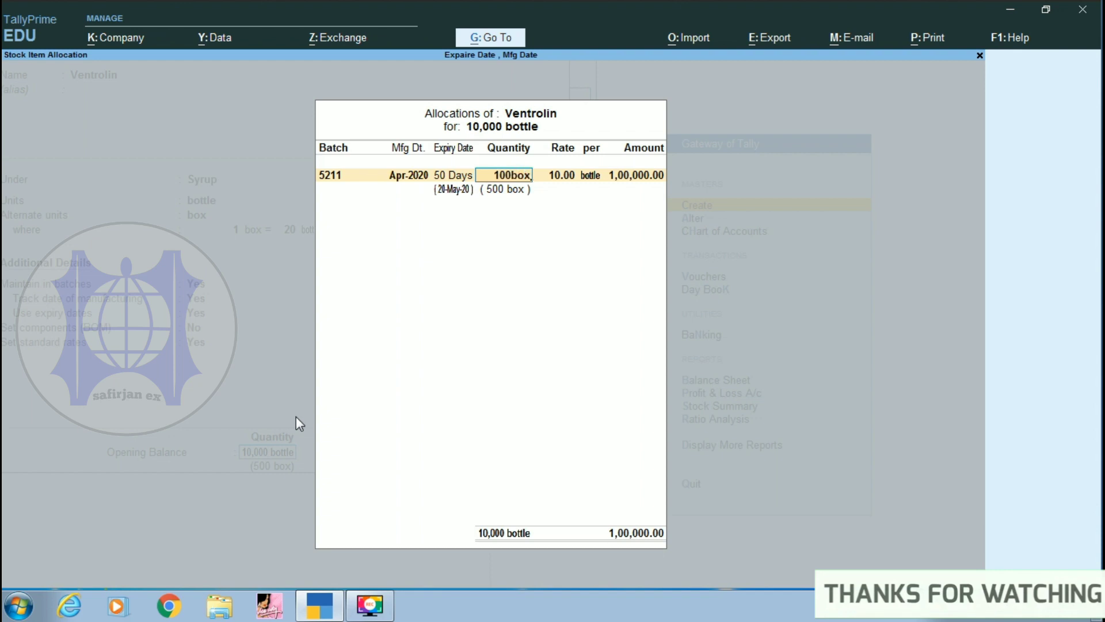
key("Return")
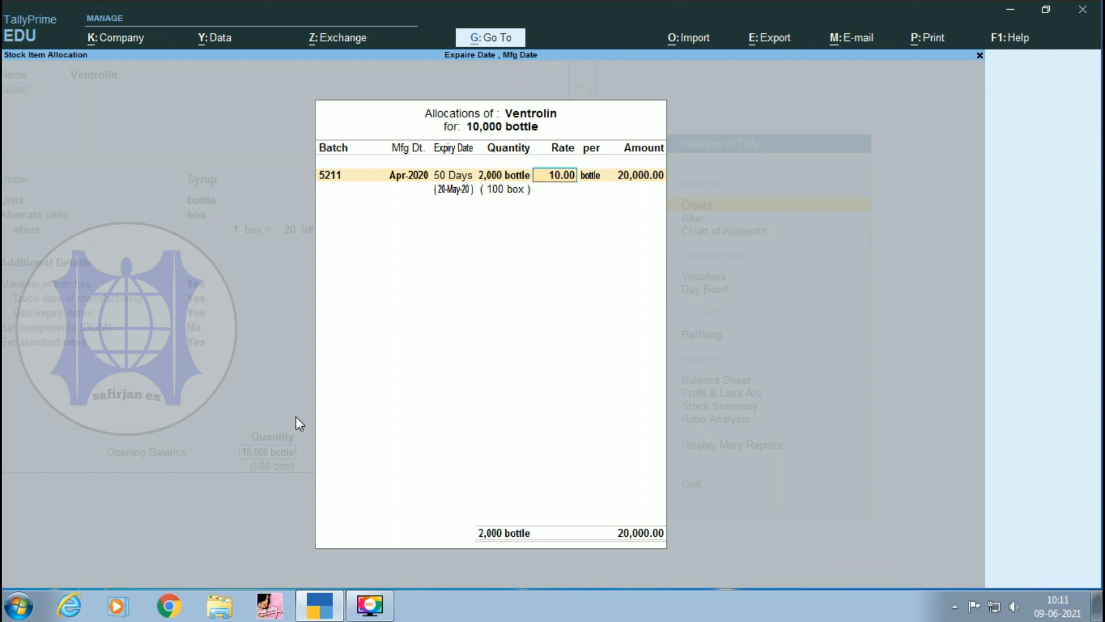
key("Return")
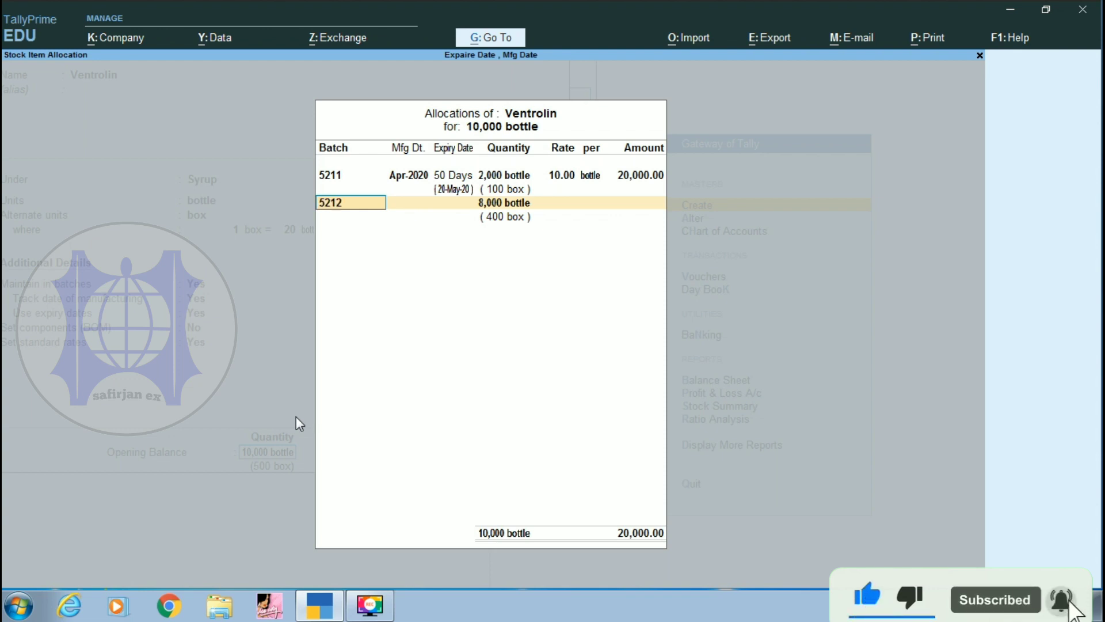
Step: Add batch 5212 with manufacturing date Apr-2020 and an expiry period of 75 days, accepting the remaining quantity
type("1")
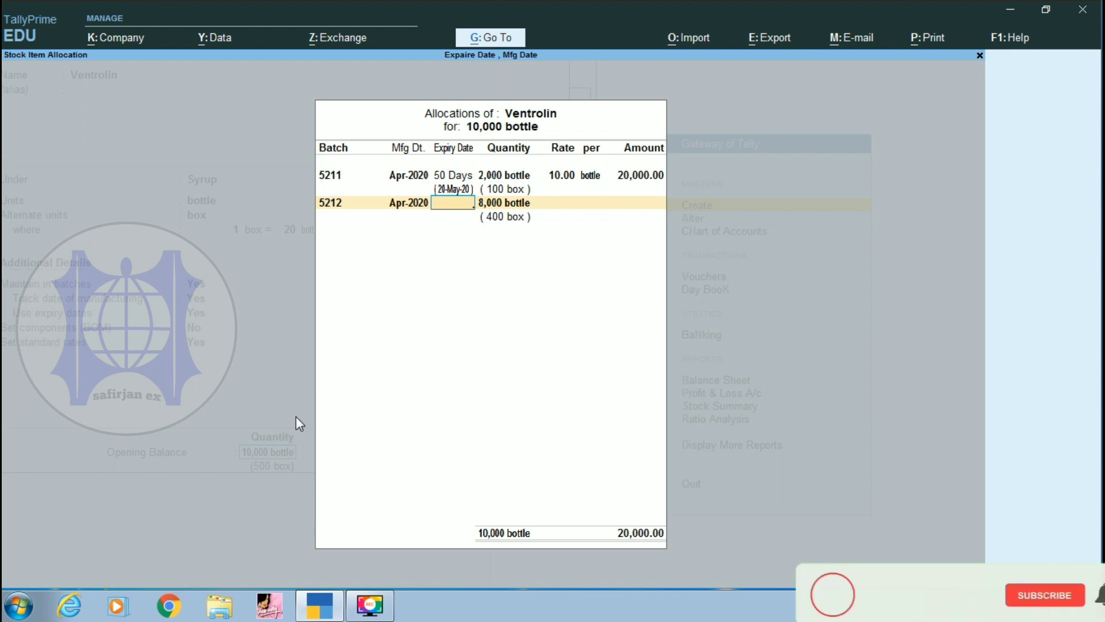
type("7")
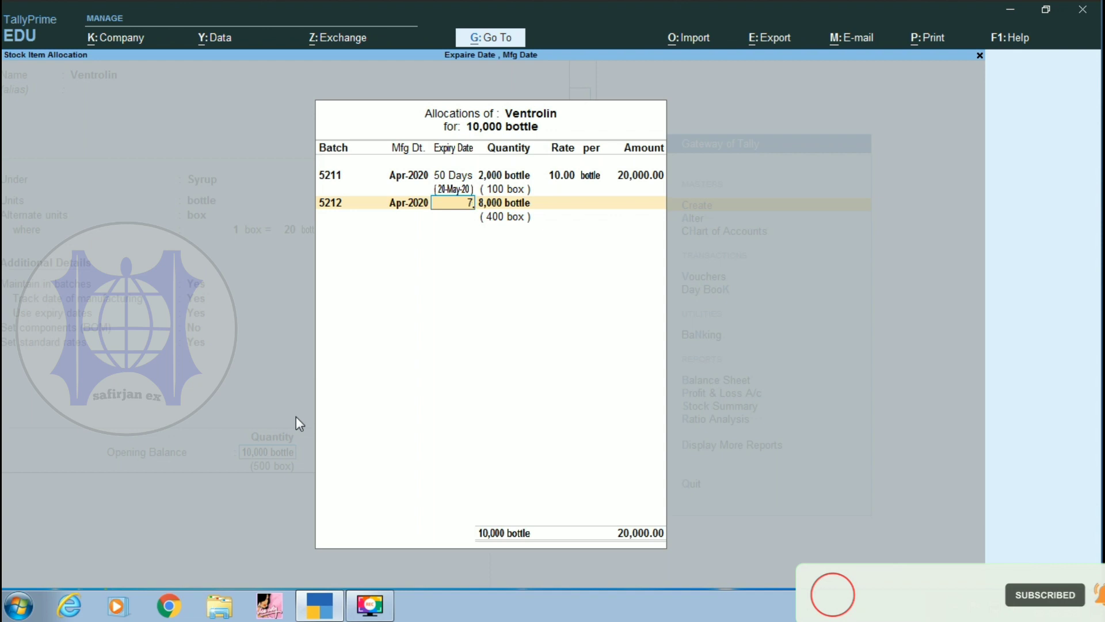
type("55")
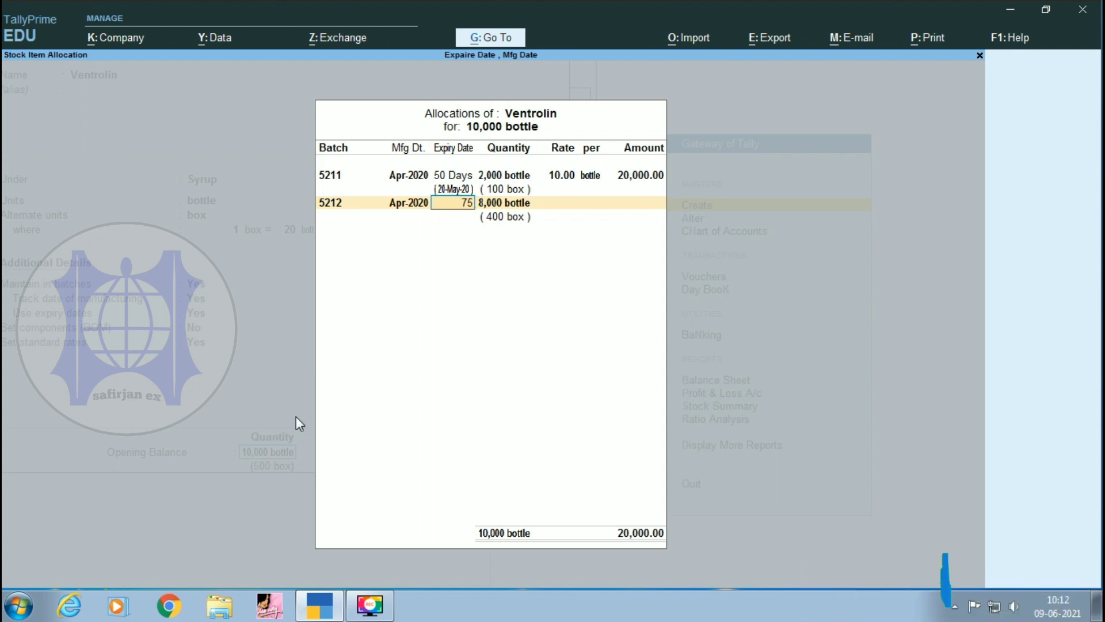
key("Return")
key("Return")
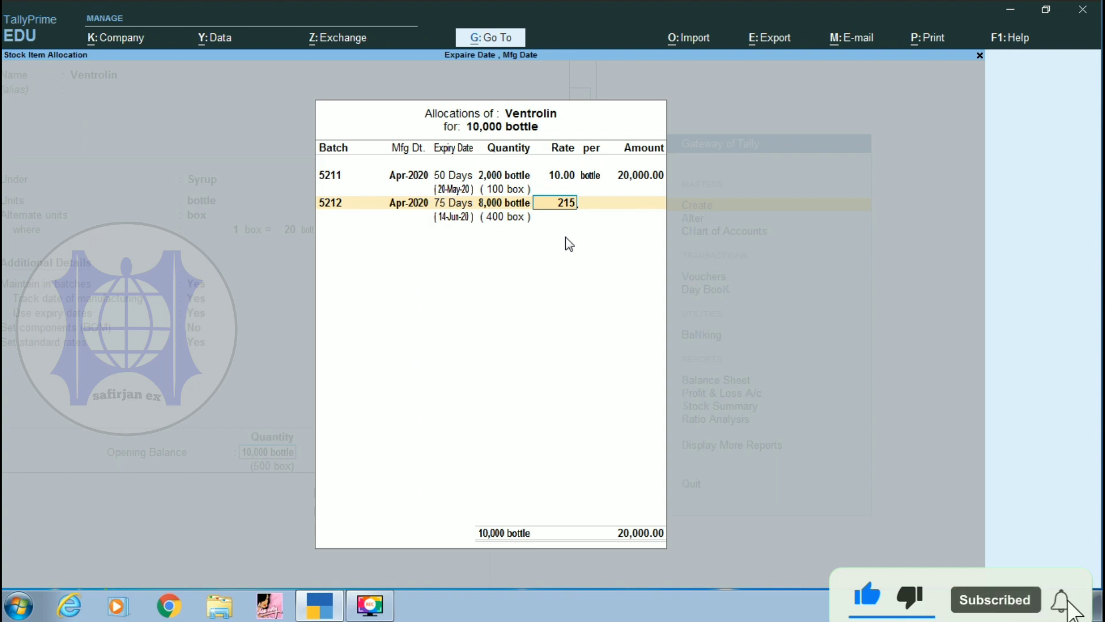
Step: Set the rate of batch 5212 to 215 per box and complete the allocation
key("Return")
type("box")
key("Return")
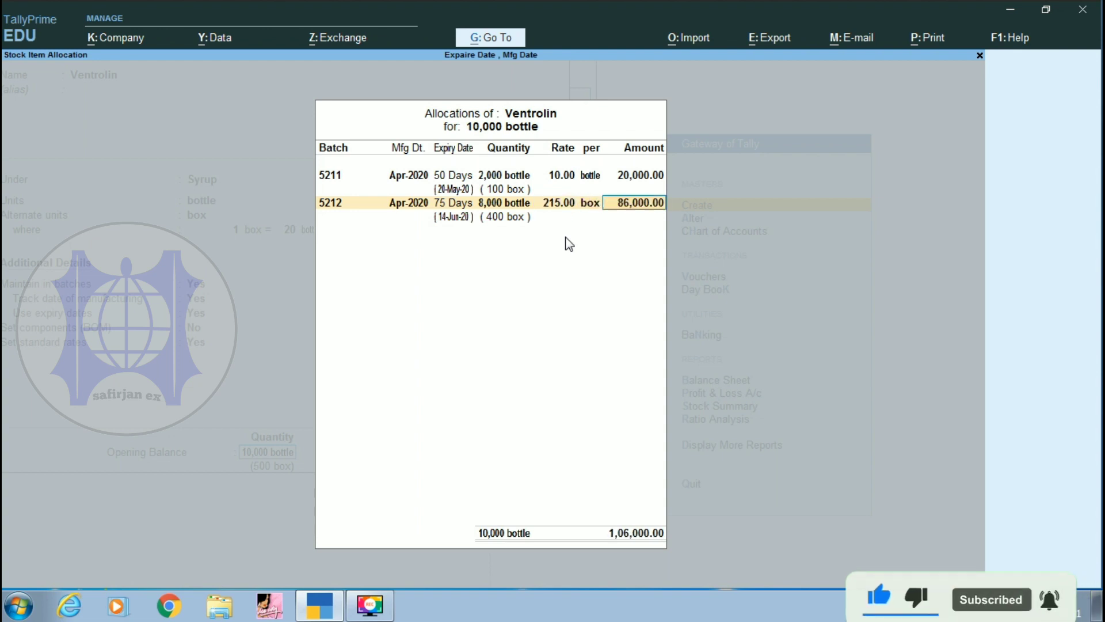
key("Return")
key("Return")
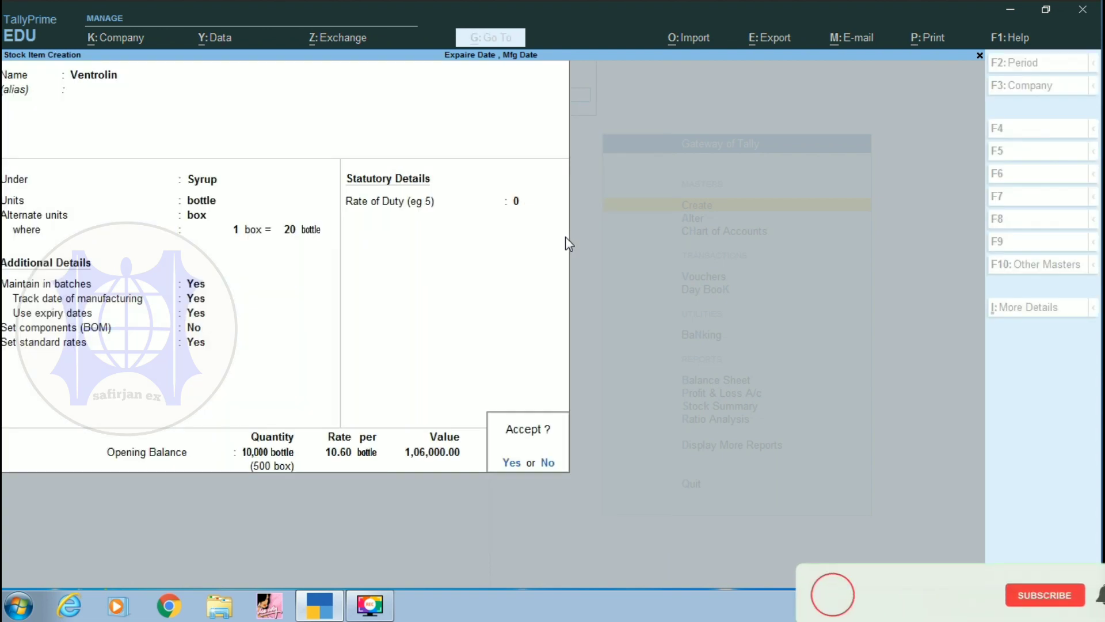
Step: Reopen the opening balance allocation and set the quantity of batch 5212 to 200 boxes
key("Escape")
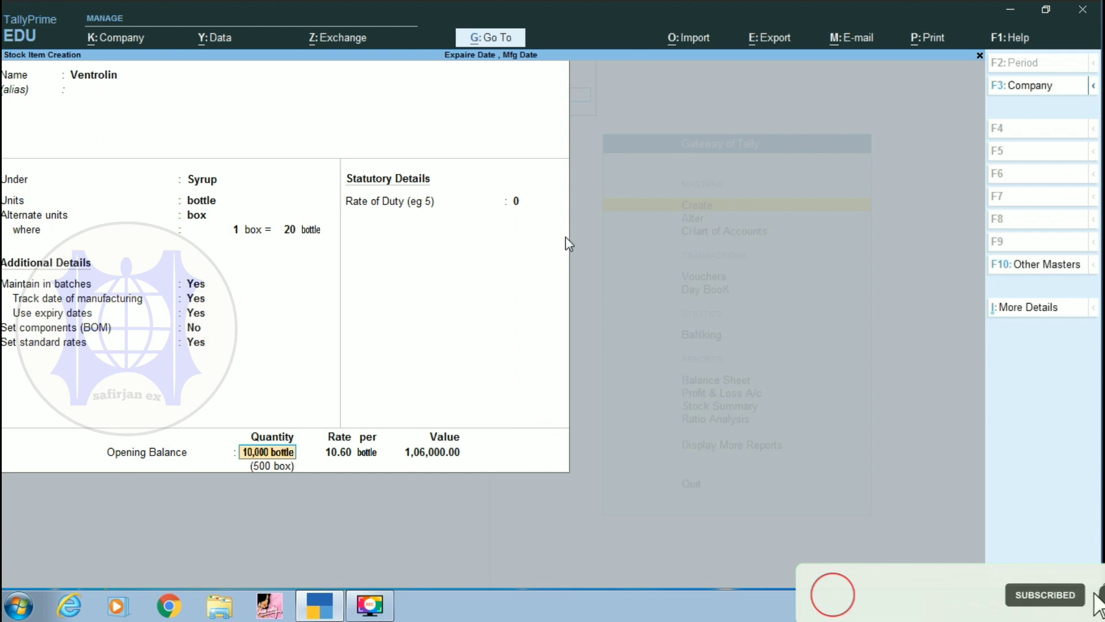
key("Return")
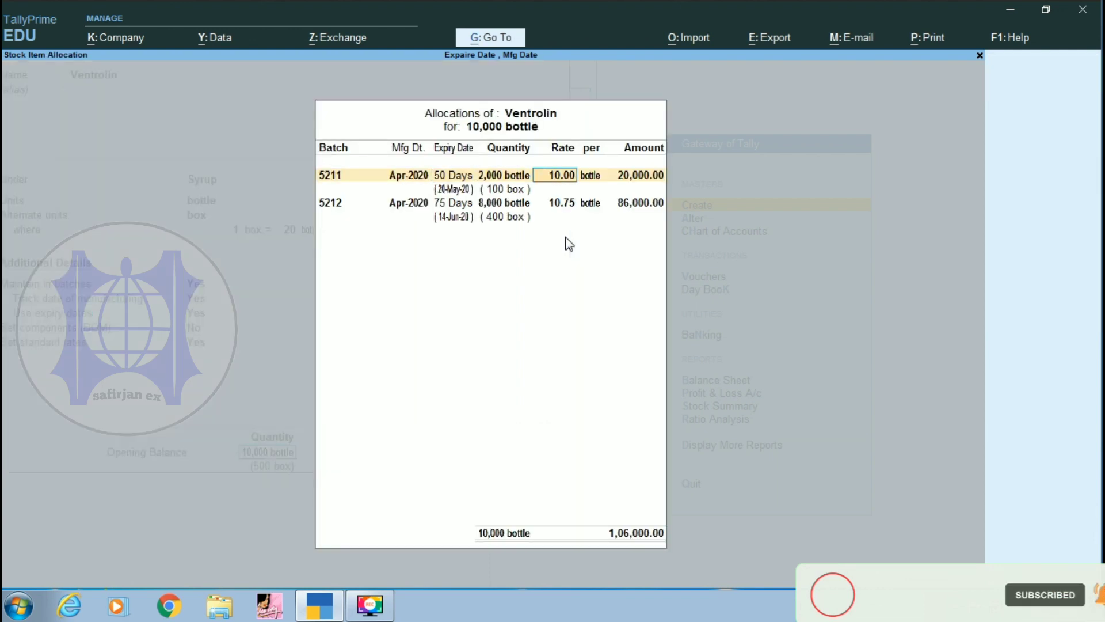
key("Return")
key("Return")
key("Return")
key("Return")
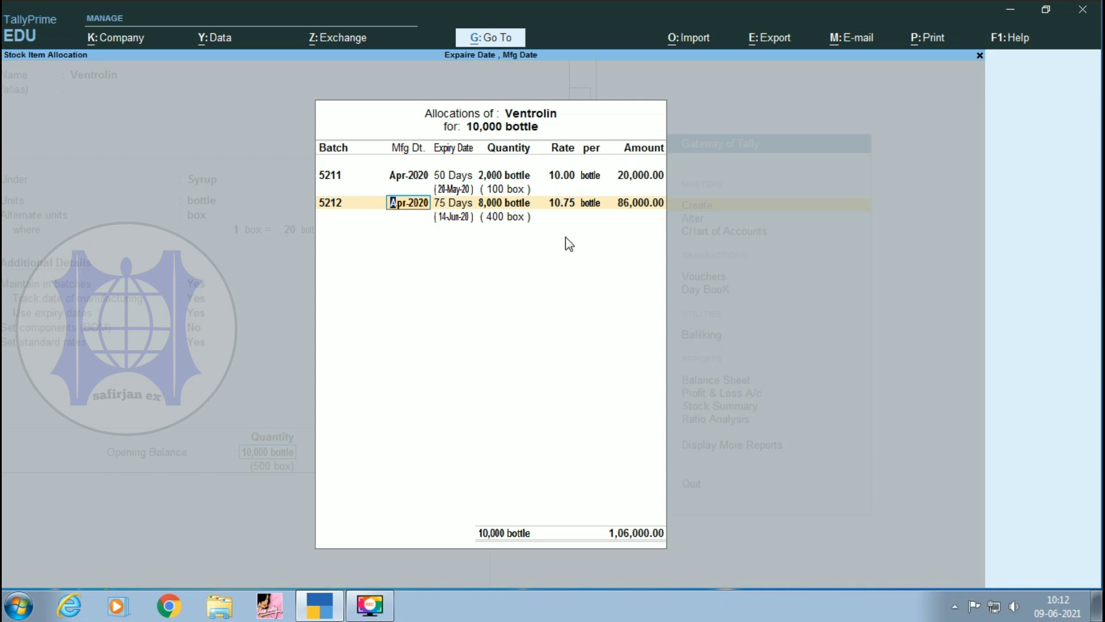
key("Return")
key("Return")
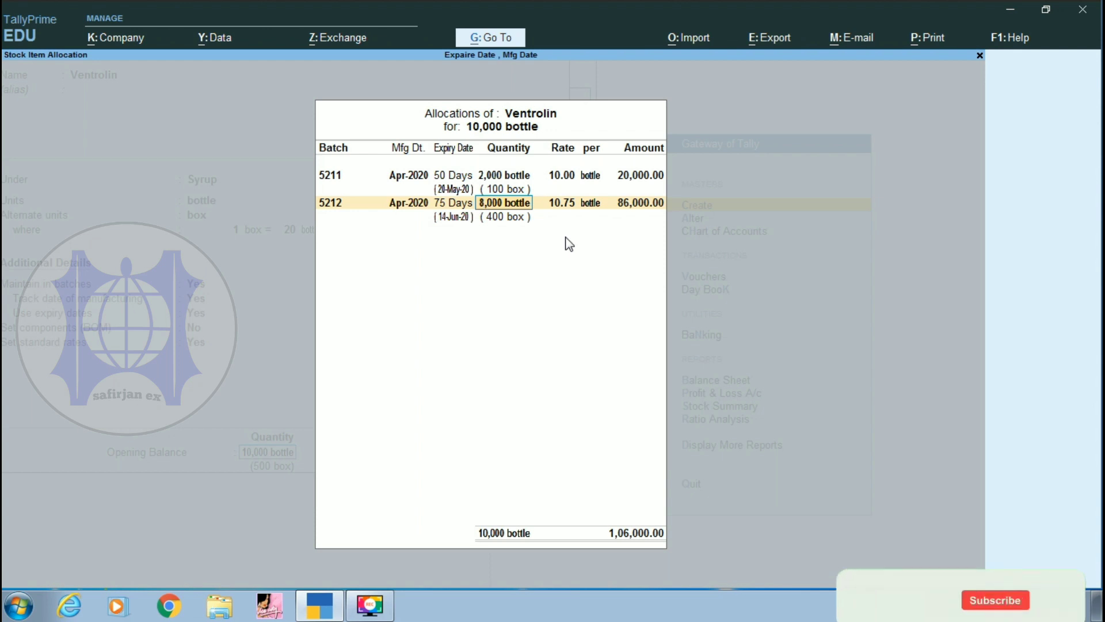
type("2")
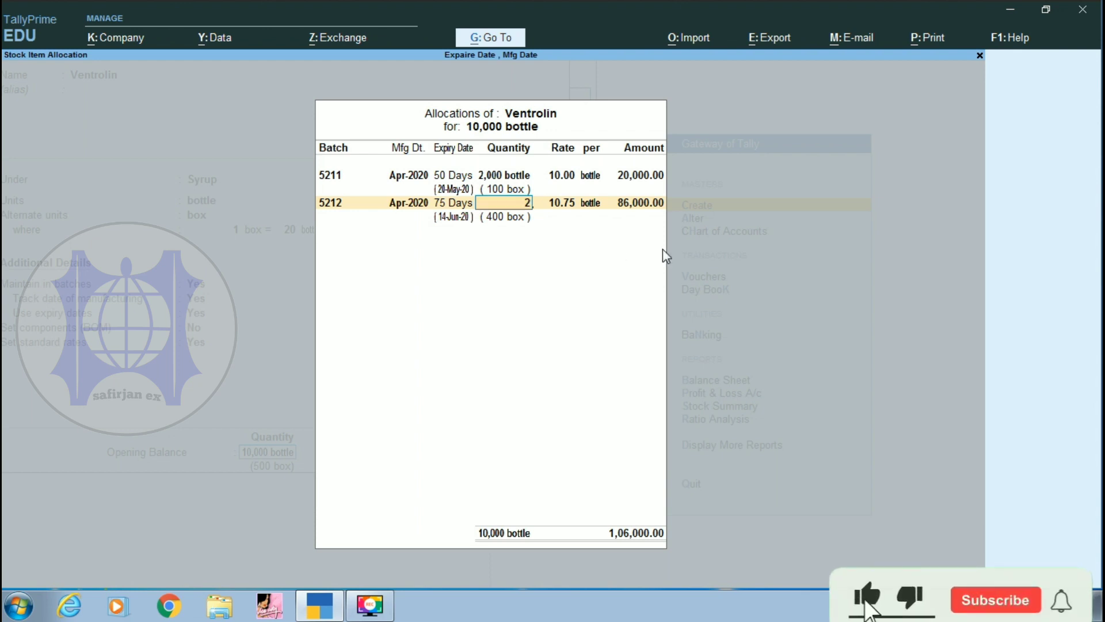
type("00 box")
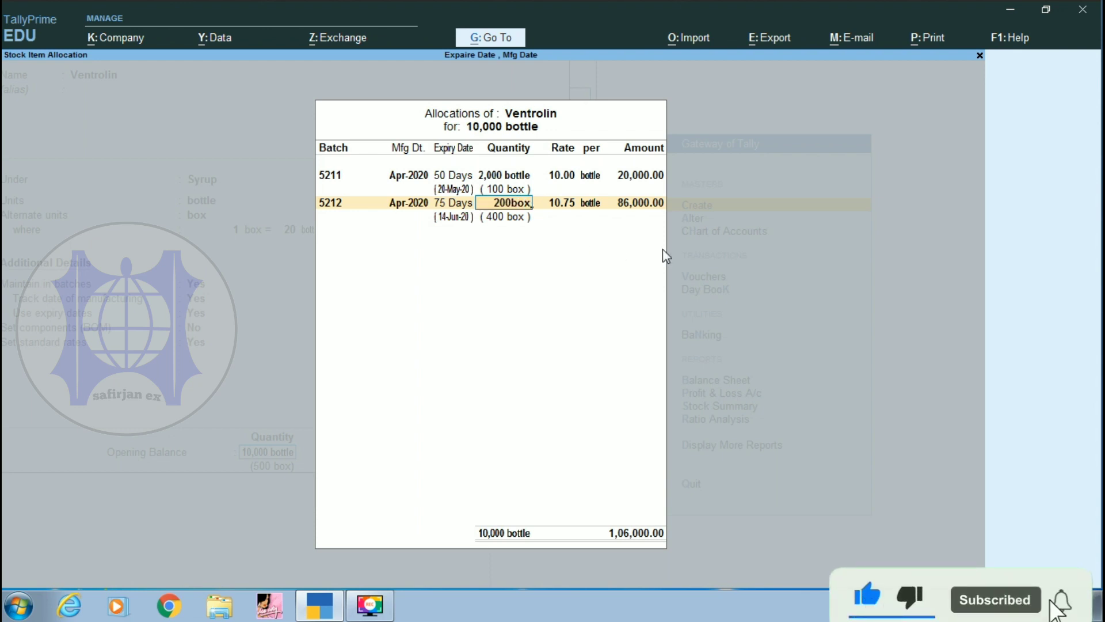
key("Return")
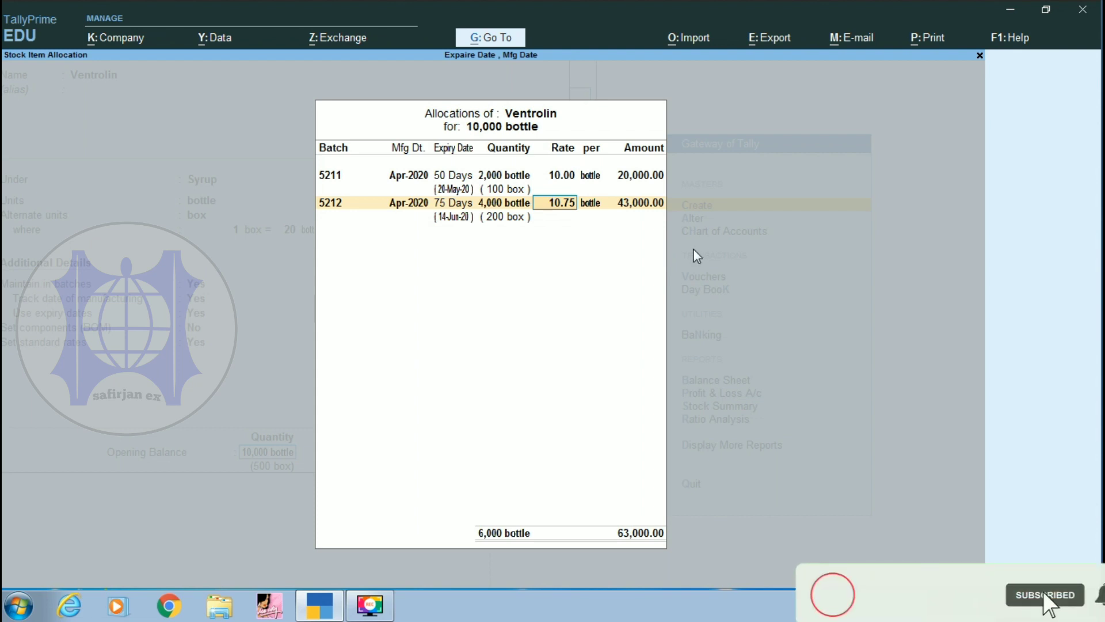
Step: Set the rate of batch 5212 to 230 per box and accept its amount
type("230")
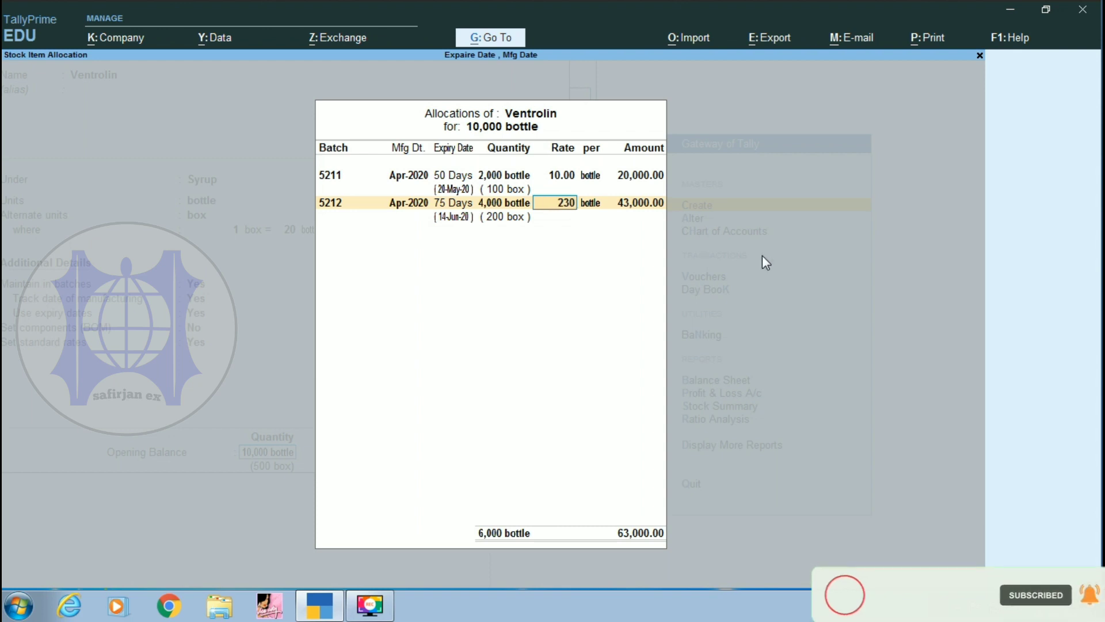
key("Return")
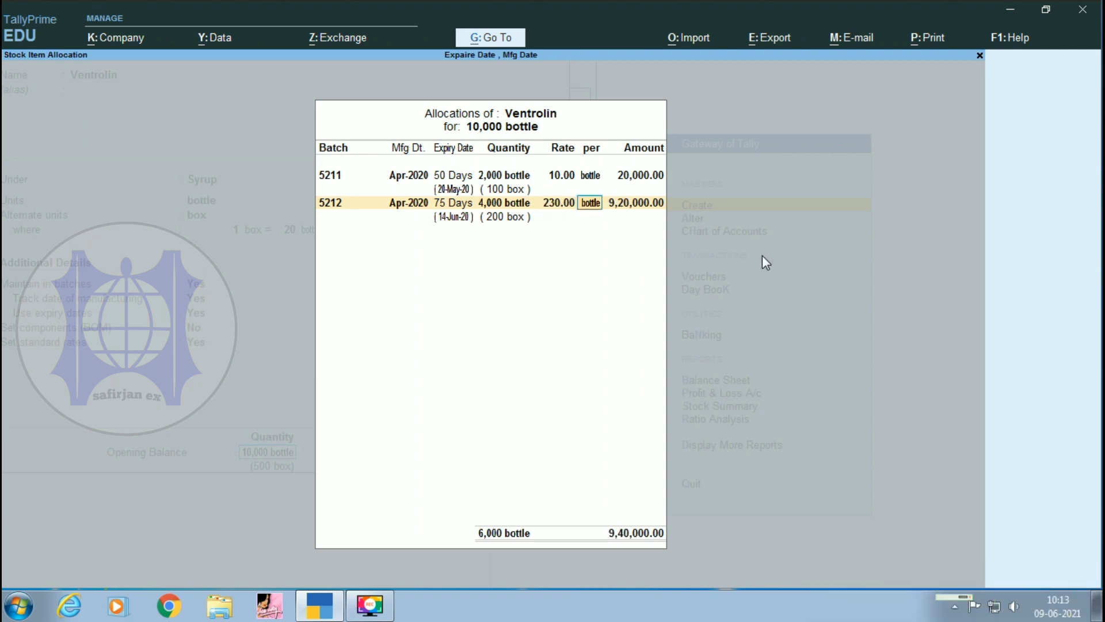
type("box")
key("Return")
key("Return")
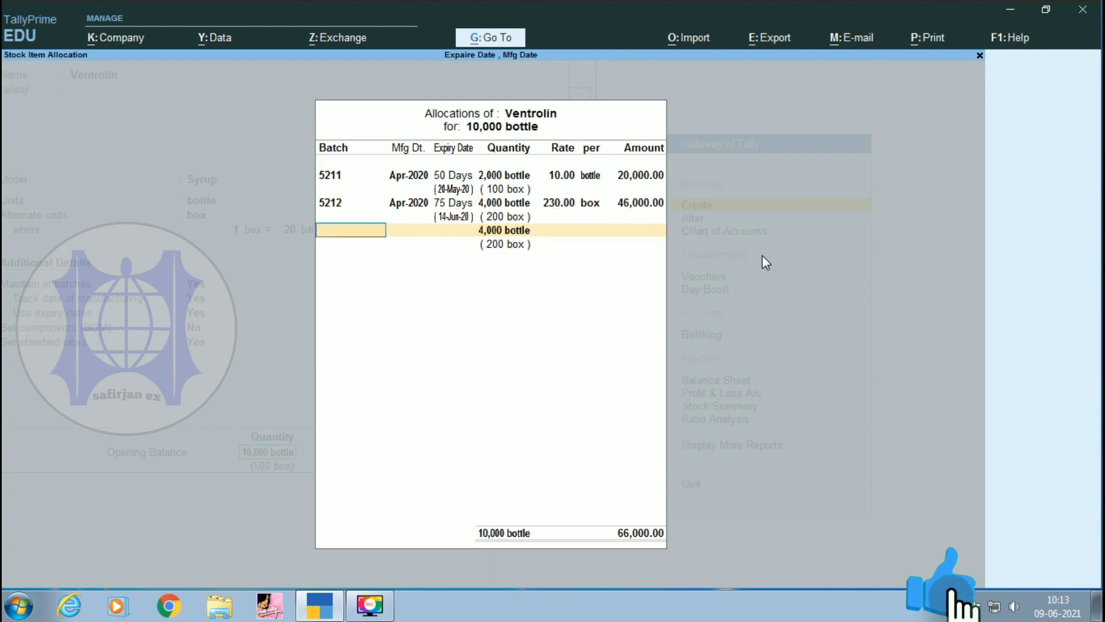
Step: Add batch 5213 with manufacturing date Apr-2020 and an expiry period of 40 days, accepting the remaining quantity
type("52")
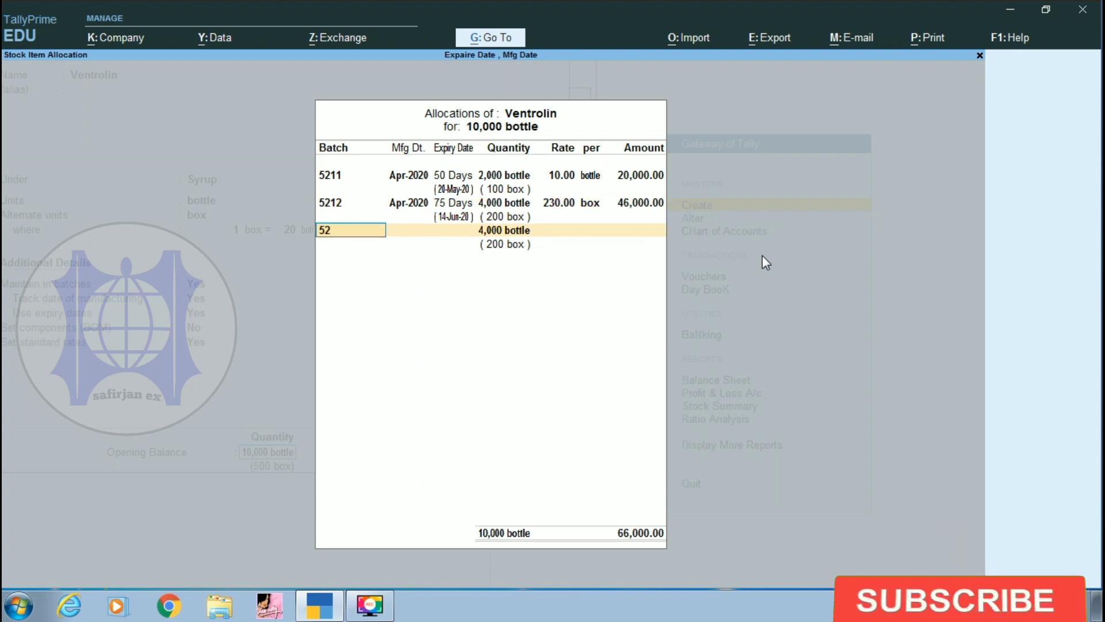
type("13")
key("Return")
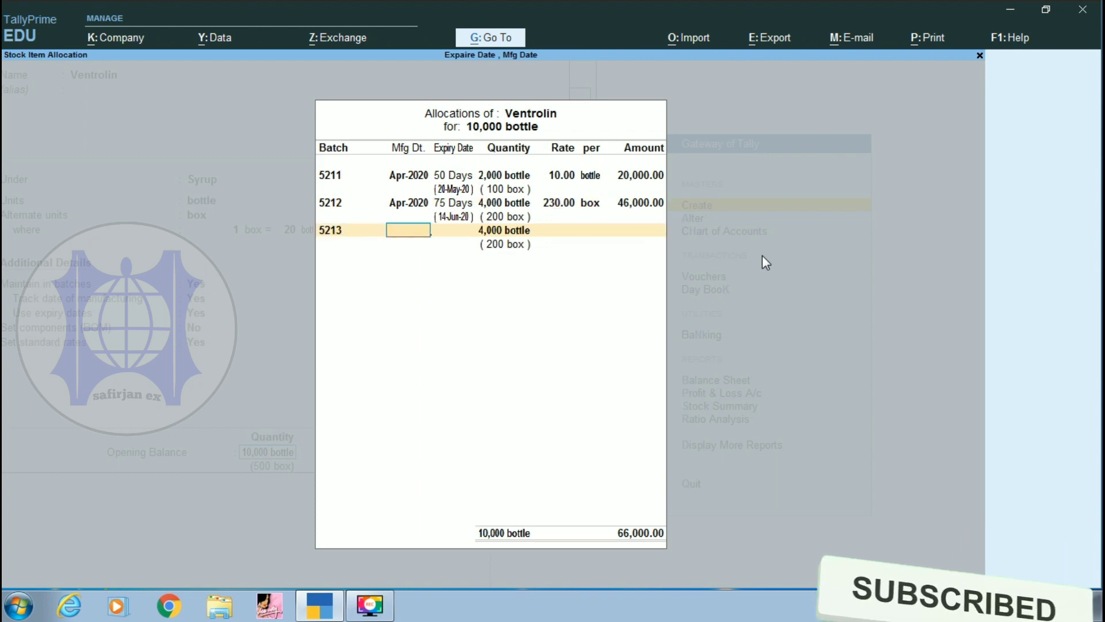
key("Return")
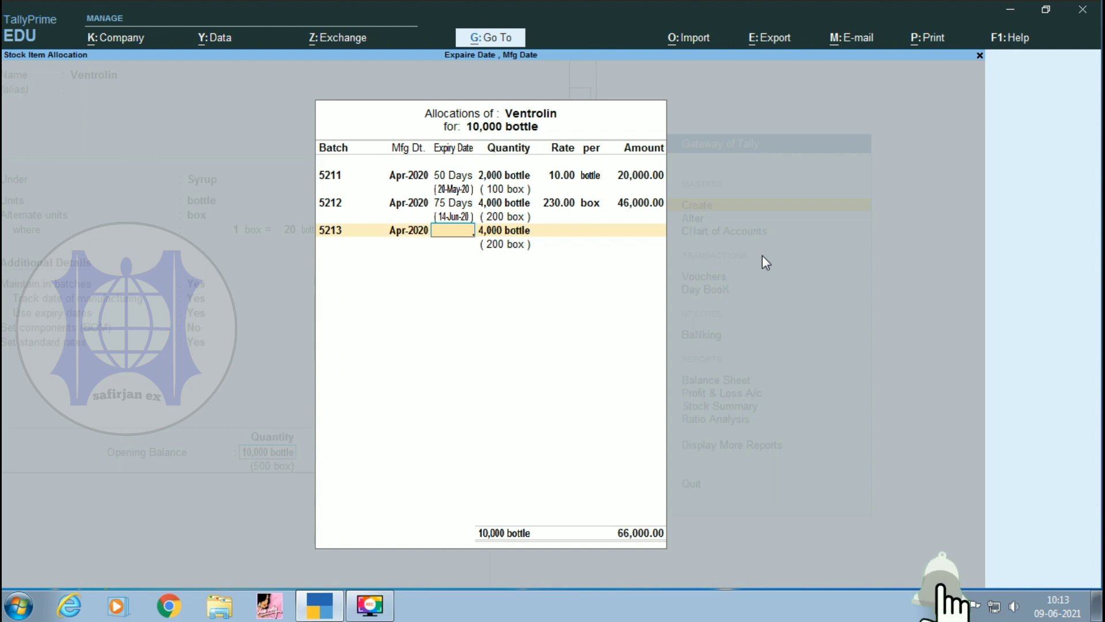
type("7")
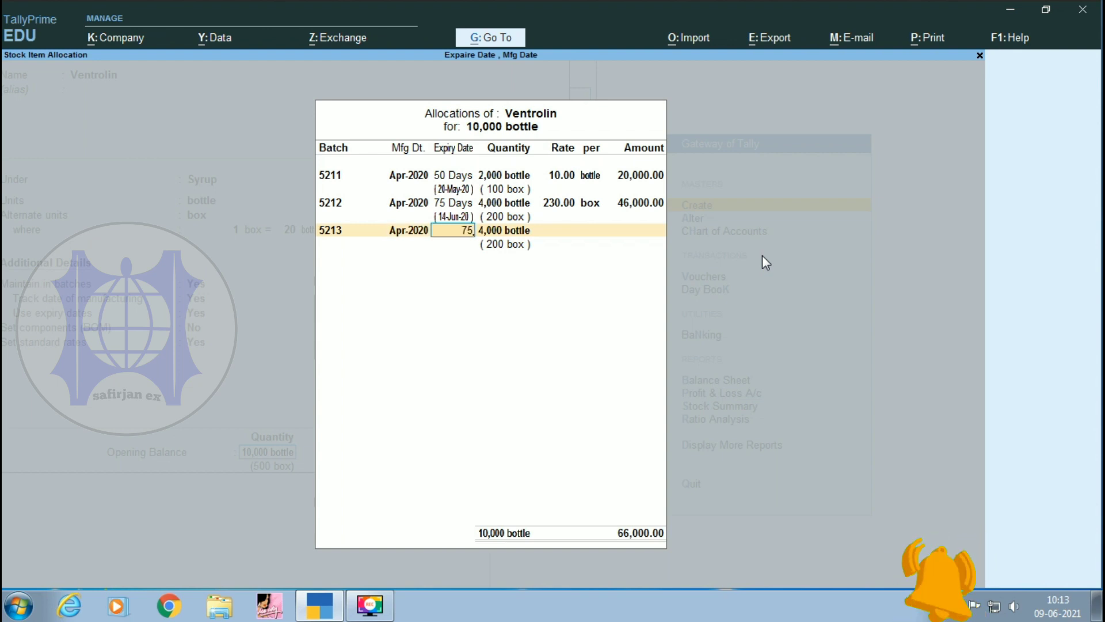
type("5")
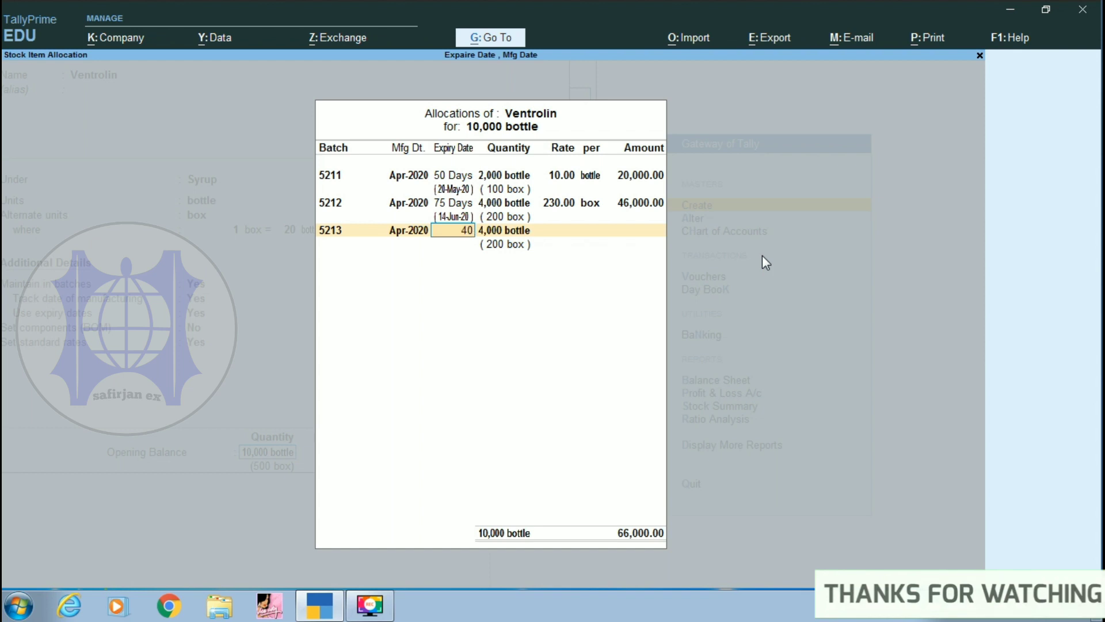
key("Return")
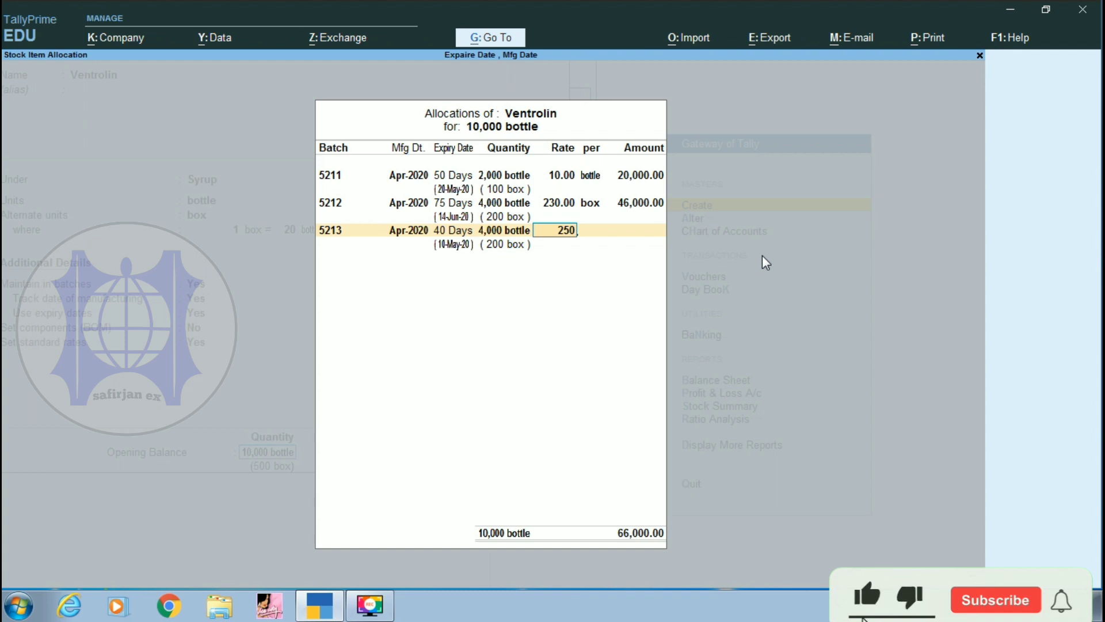
Step: Set the rate of batch 5213 to 250 per box and complete the opening stock allocation
type("250")
key("Return")
type("bo")
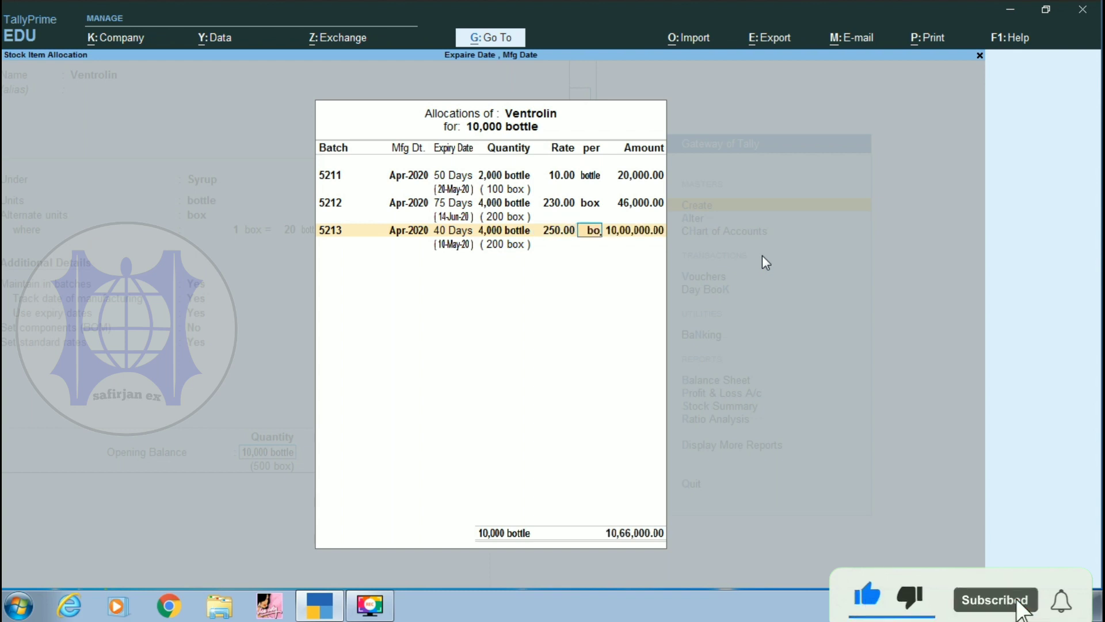
type("x")
key("Return")
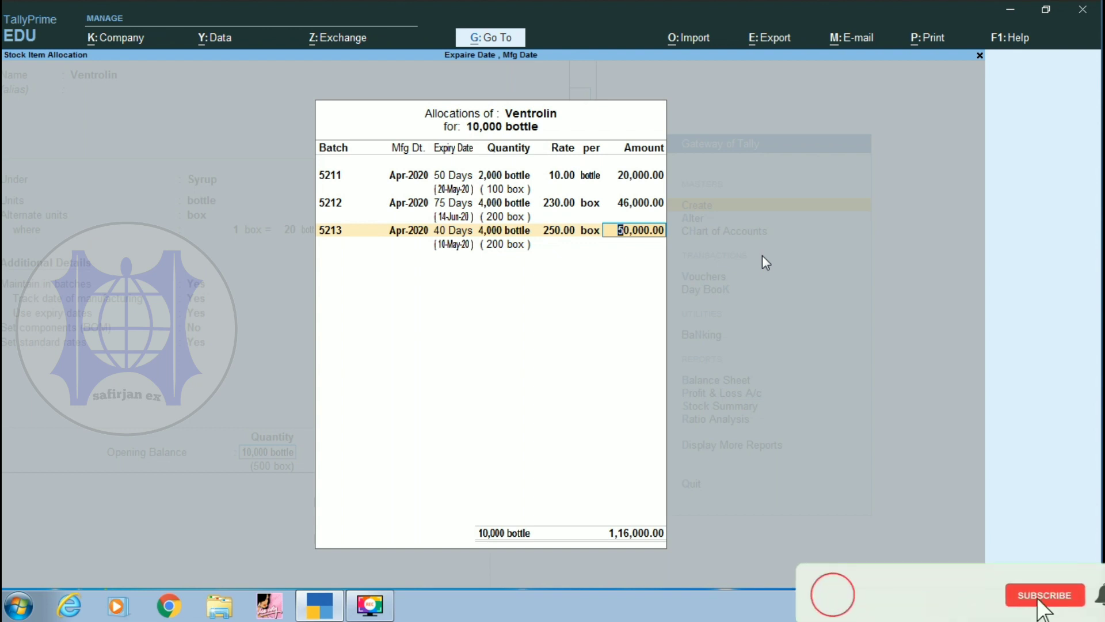
key("Return")
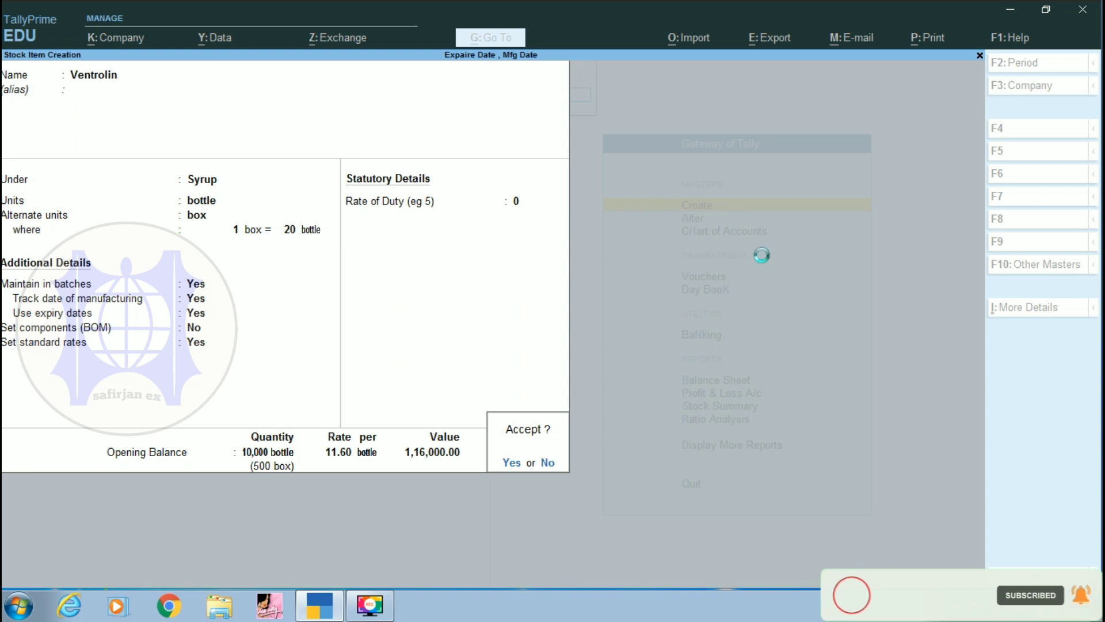
Step: Save the stock item Ventrolin and return to the Gateway of Tally
key("Return")
key("Escape")
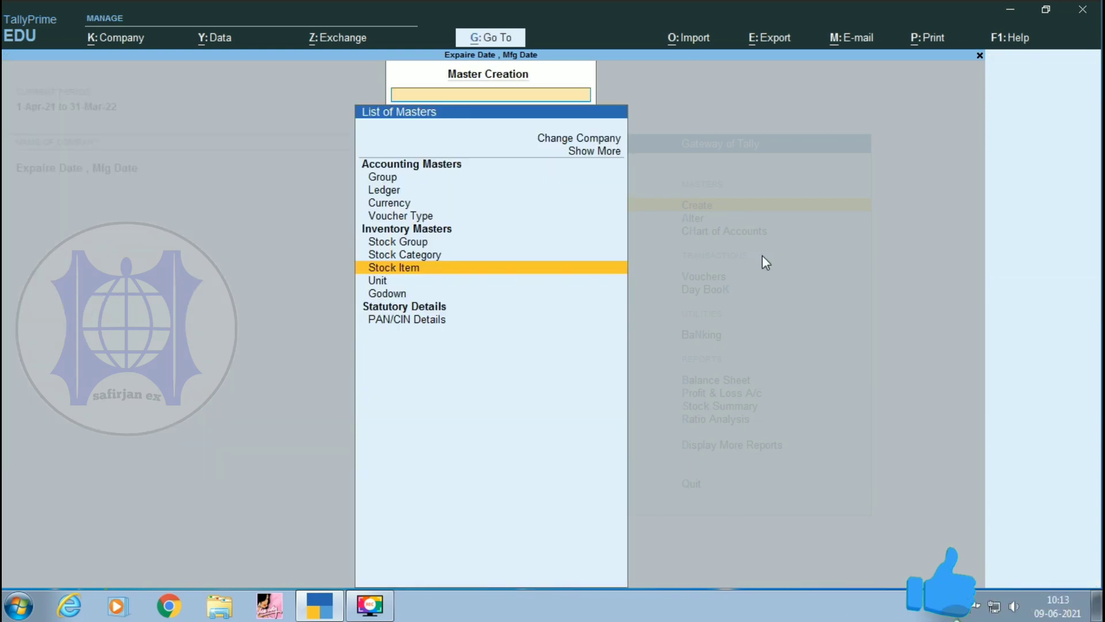
key("Escape")
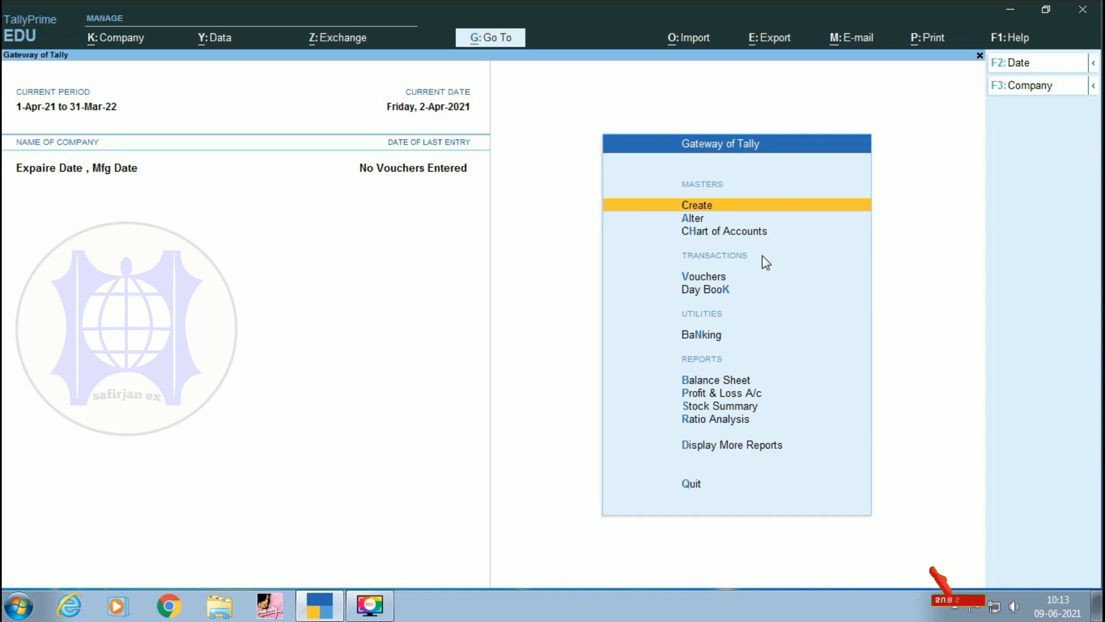
Step: Open a new sales voucher from the Gateway of Tally
key("Down")
key("Down")
key("Down")
key("Down")
key("Up")
key("Return")
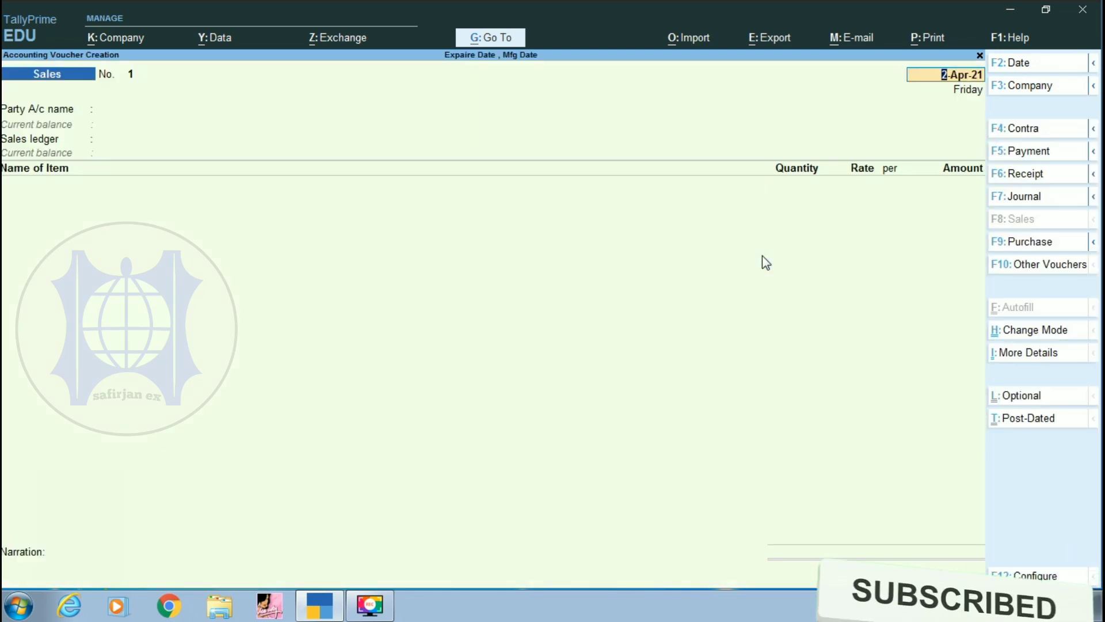
Step: Keep the voucher date of 2-Apr-21 and choose Cash as the party account
key("Return")
key("Return")
key("Return")
key("Return")
key("Return")
key("Return")
key("Return")
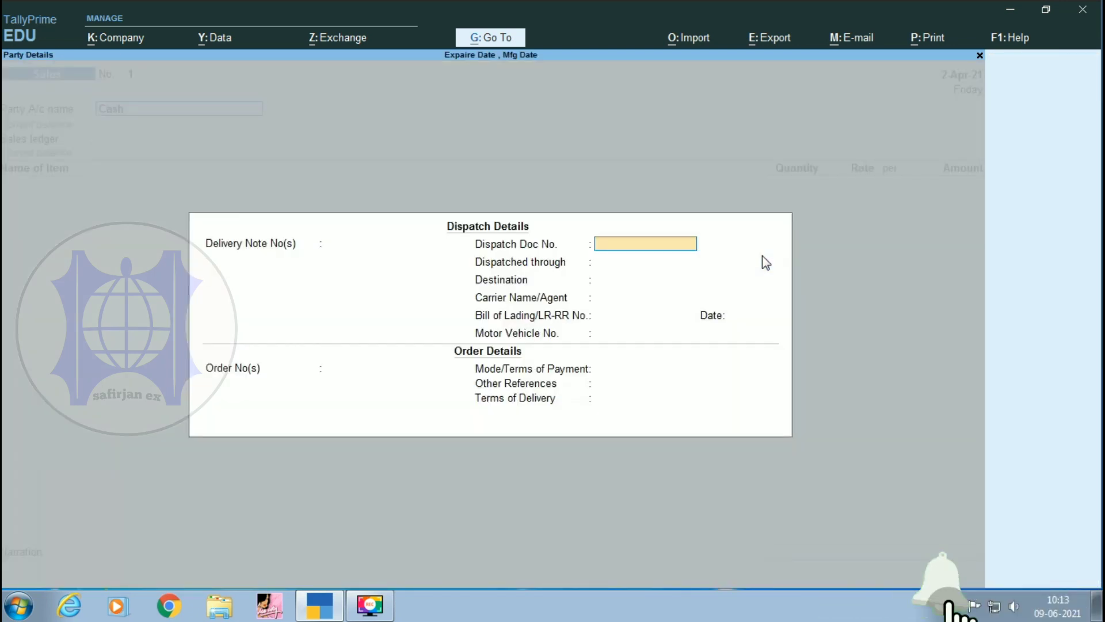
Step: Leave the dispatch and order details blank, accept the Cash party details and choose Sales as the sales ledger
key("Return")
key("Return")
key("Return")
key("Return")
key("Return")
key("Return")
key("Return")
key("Return")
key("Return")
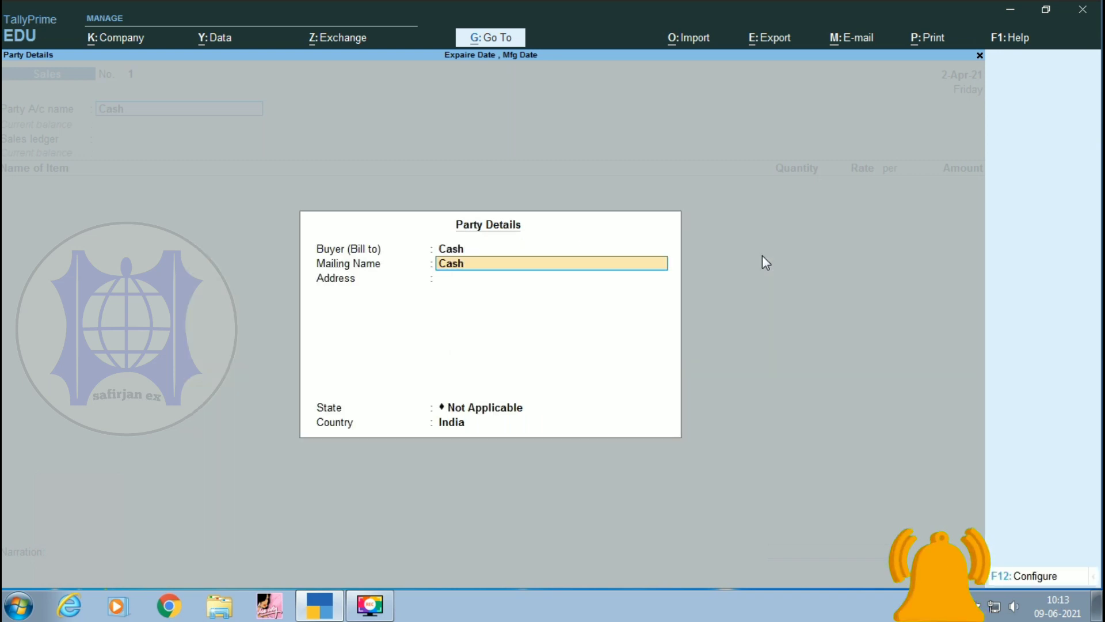
key("Return")
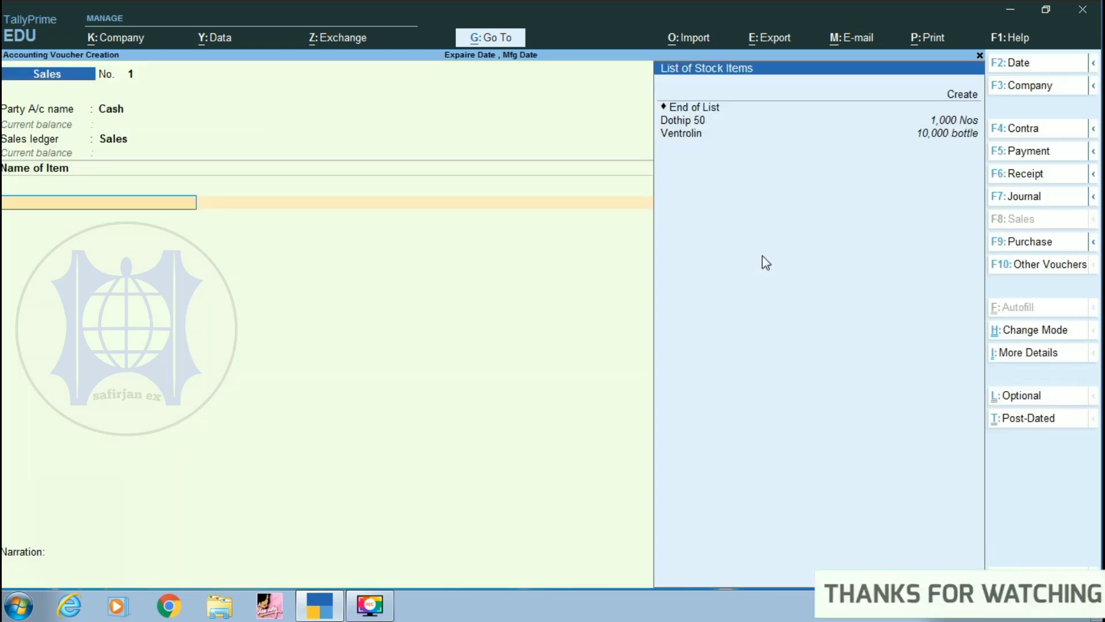
Step: Select Ventrolin as the item sold, check its list of active batches and back out of adding a new batch number
key("Down")
key("Down")
key("Return")
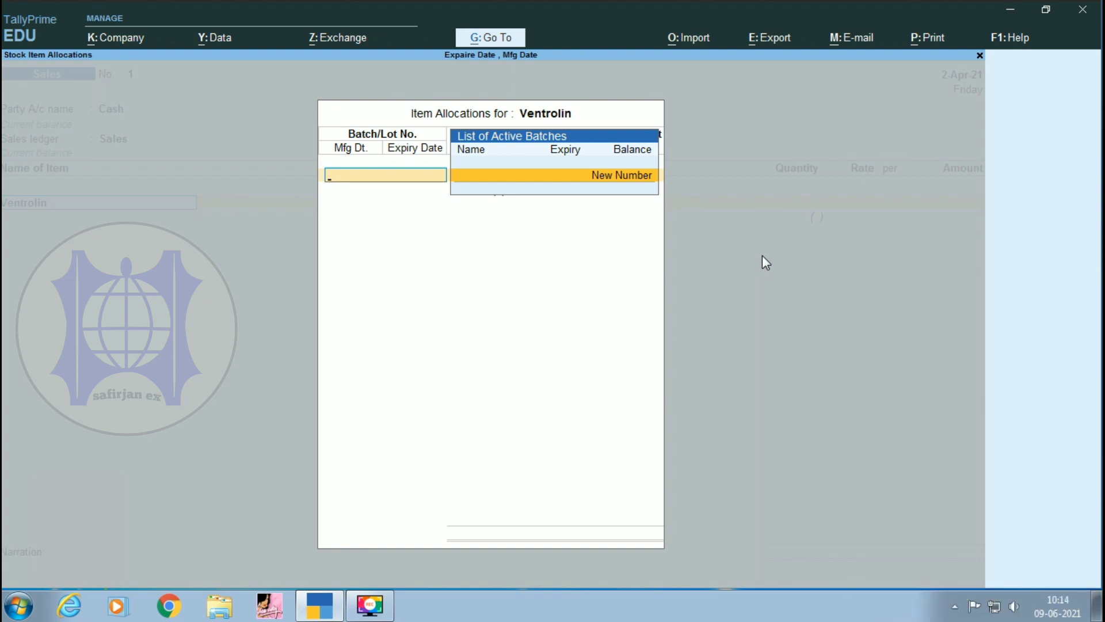
key("Return")
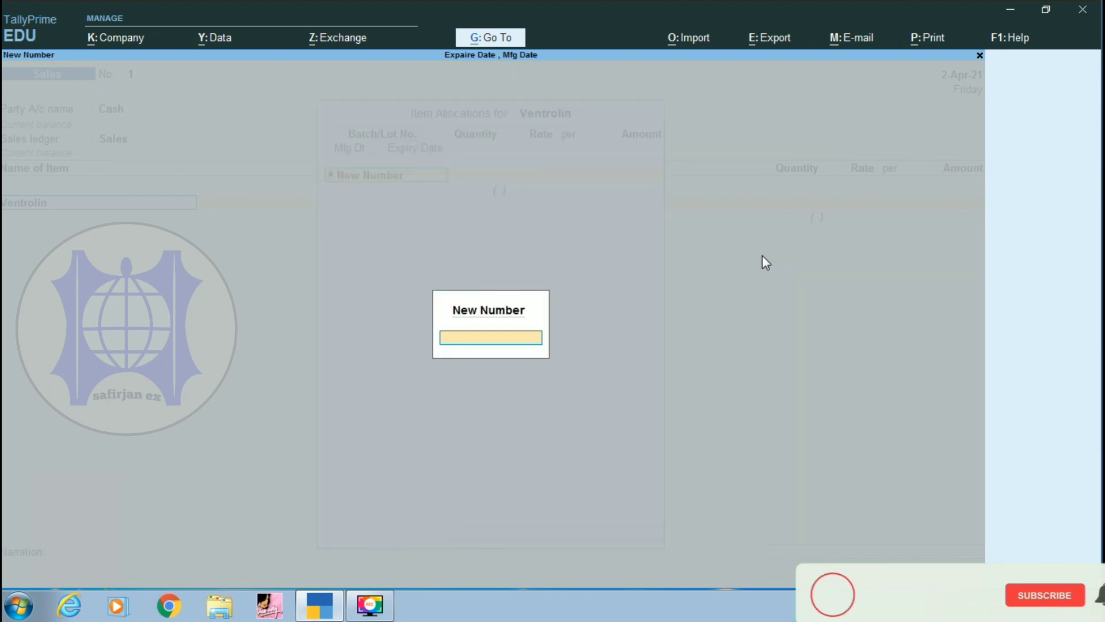
key("Escape")
key("Escape")
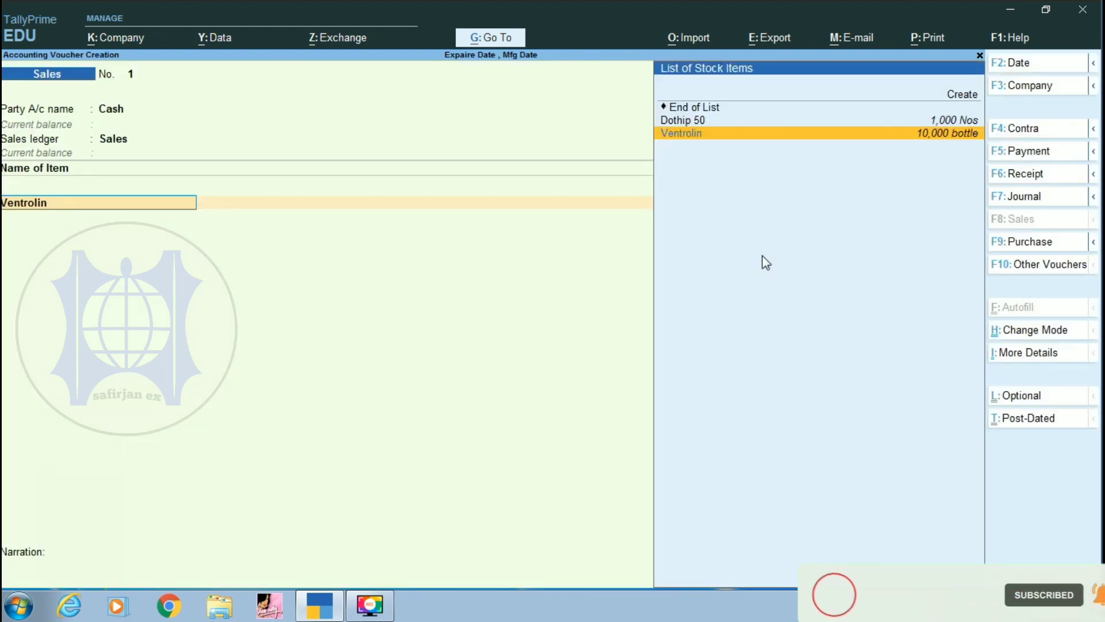
Step: Open the Ventrolin stock item for alteration from within the voucher, keeping its group, units, batch and expiry settings
key("ctrl+Return")
key("Return")
key("Return")
key("Return")
key("Return")
key("Return")
key("Return")
key("Return")
key("Return")
key("Return")
key("Return")
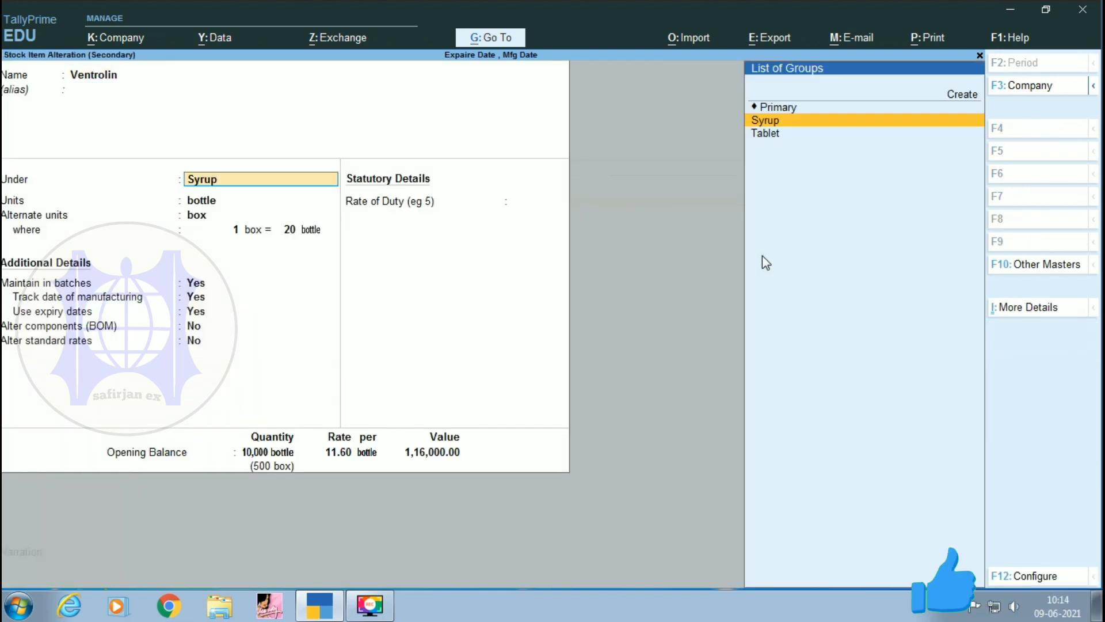
key("Return")
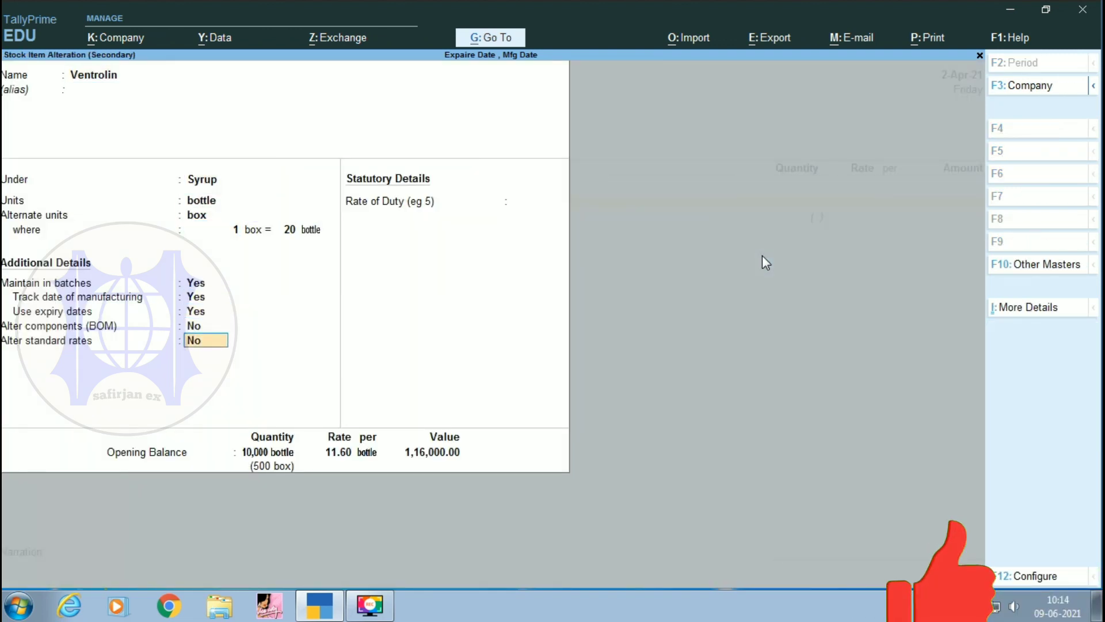
Step: Enable altering standard rates for Ventrolin and accept the standard cost of 200 per box and selling price of 70 per bottle
type("y")
key("Return")
key("Return")
key("Return")
key("Return")
key("Return")
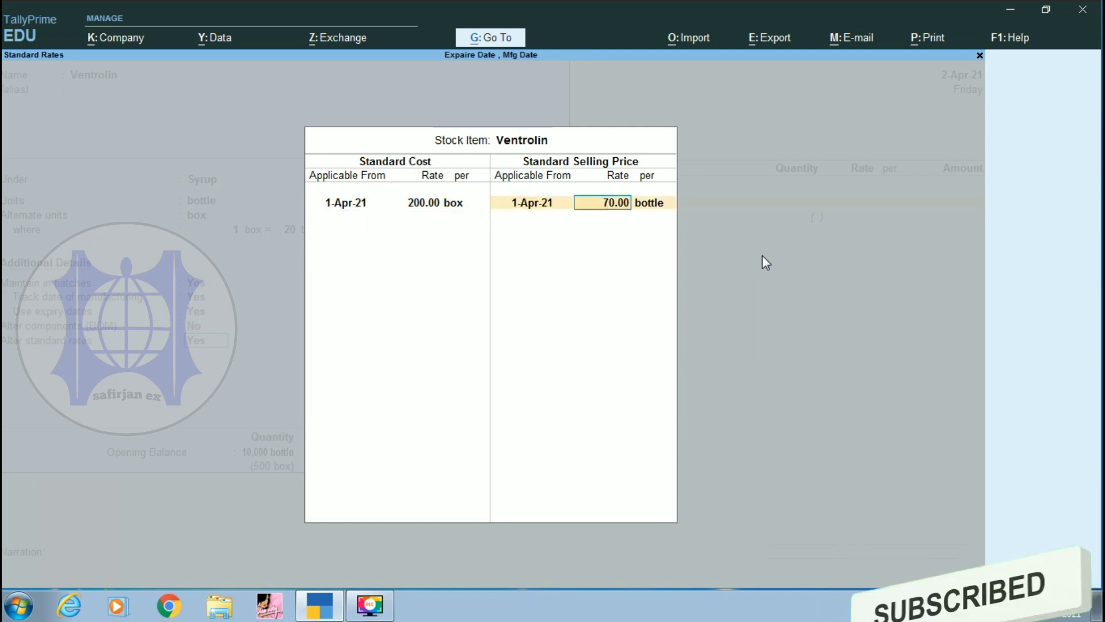
key("Return")
key("Return")
key("Return")
Step: Open the opening balance's batch allocations and set the expiry date of batch 5211 to 2-Apr-21
key("Return")
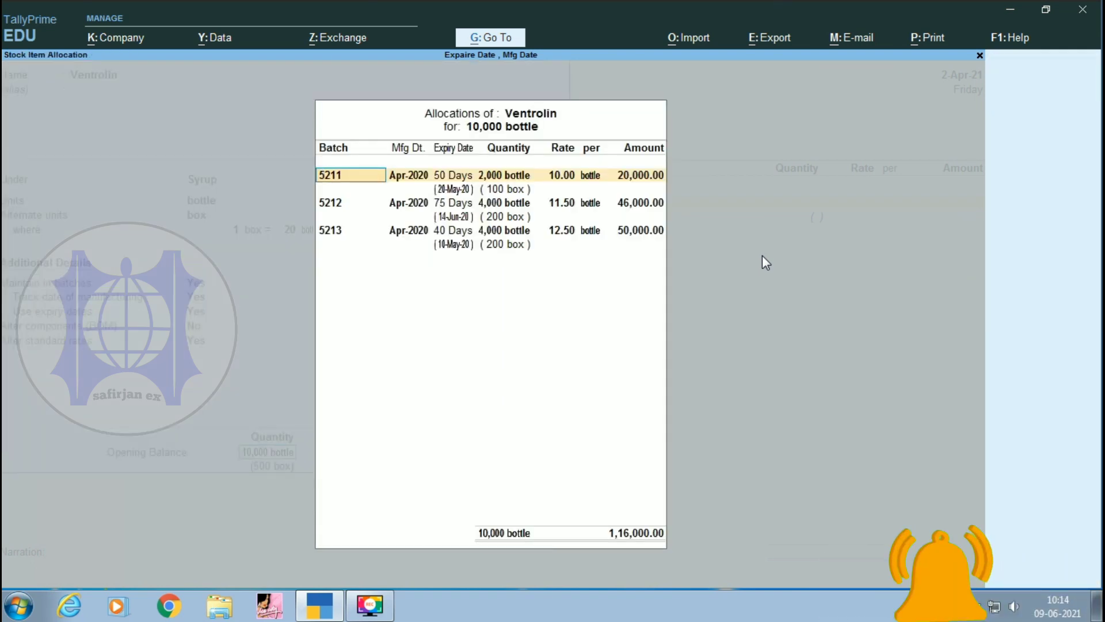
key("Return")
key("Return")
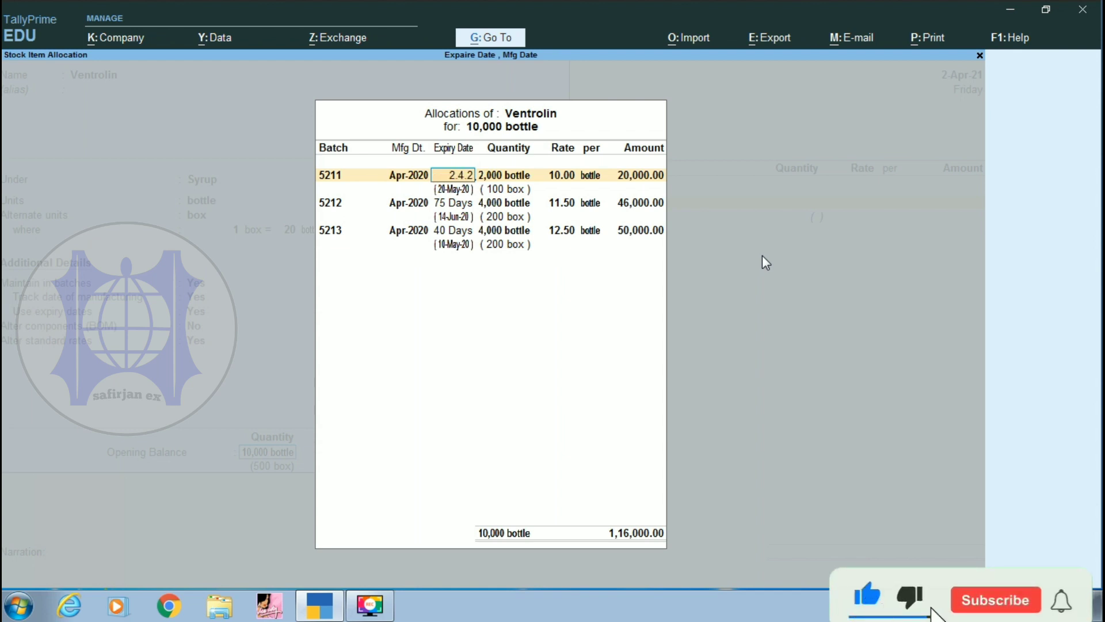
key("Return")
key("Return")
key("Return")
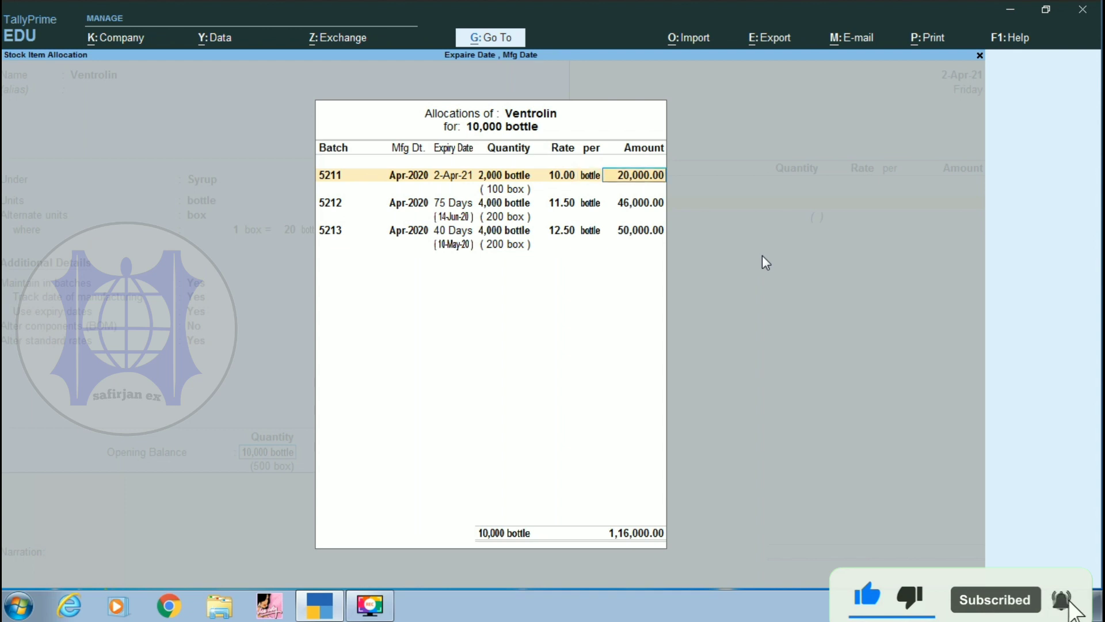
Step: Set the expiry date of batch 5212 to 2-Apr-21, keeping its quantity and rate
type("2.4.")
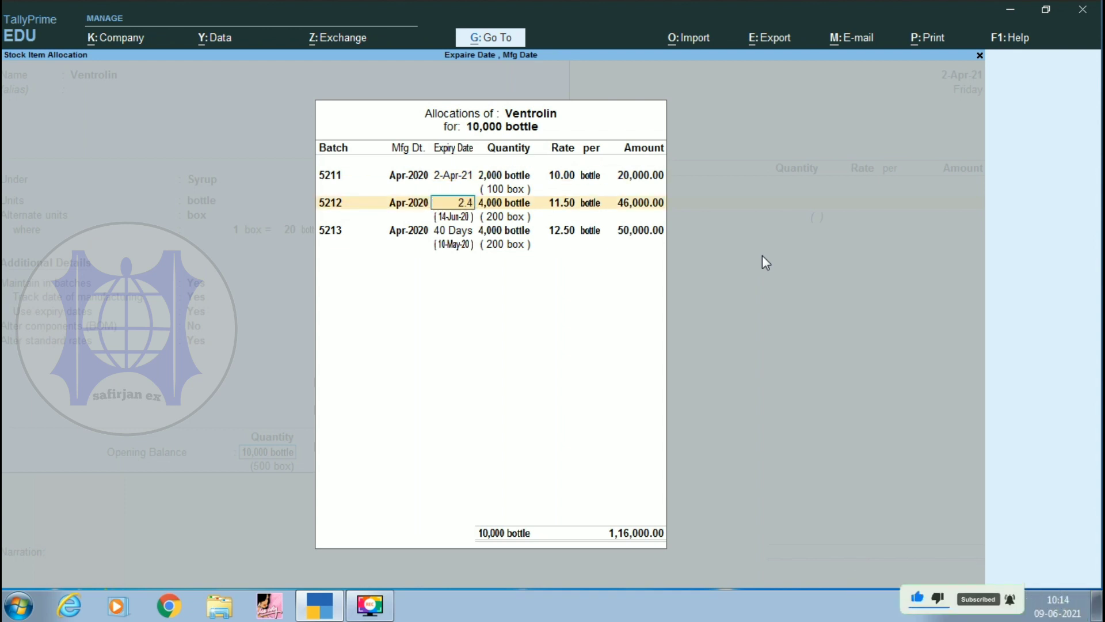
key("Return")
key("Return")
key("Return")
key("Return")
key("Return")
key("Return")
key("Return")
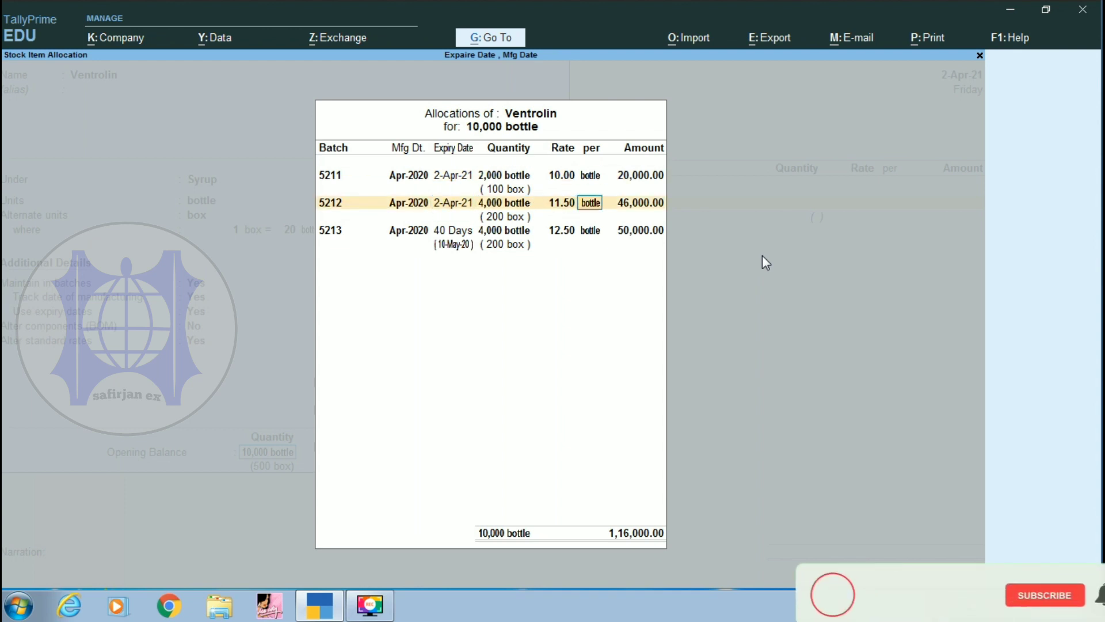
Step: Set the expiry date of batch 5213 to 2-Apr-21 and save the altered stock item
type("2.4")
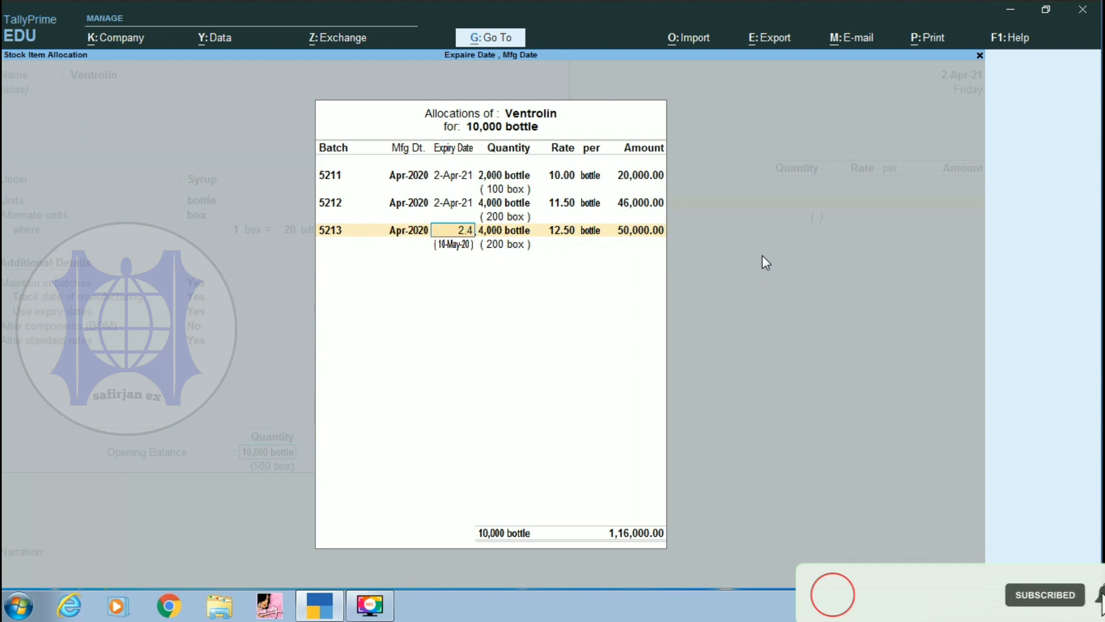
key("Return")
key("Return")
key("Return")
key("Return")
key("Return")
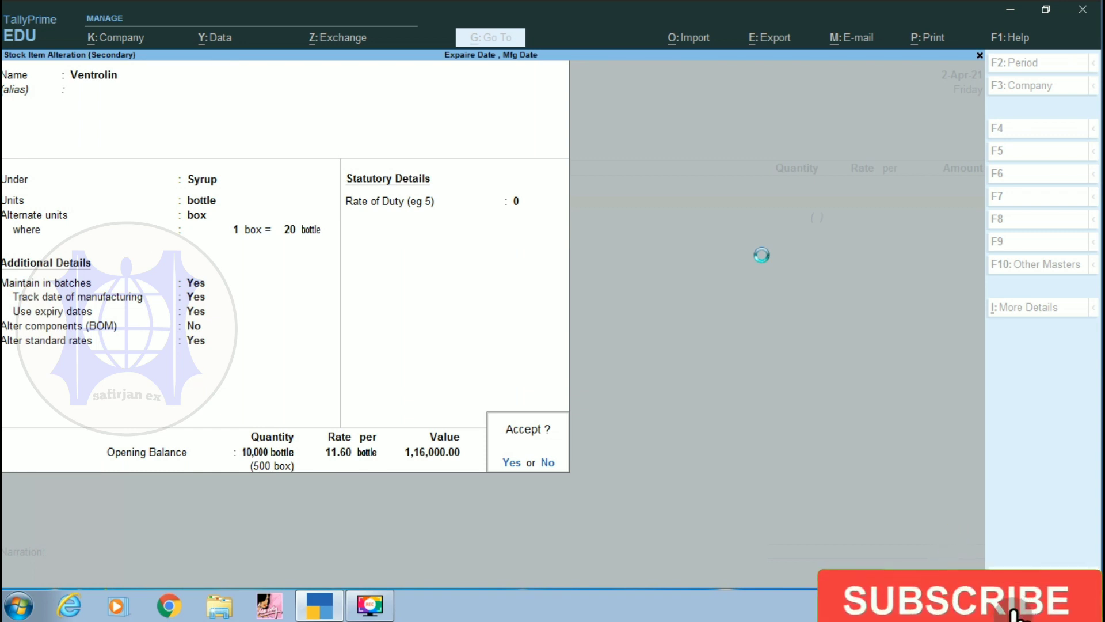
key("Return")
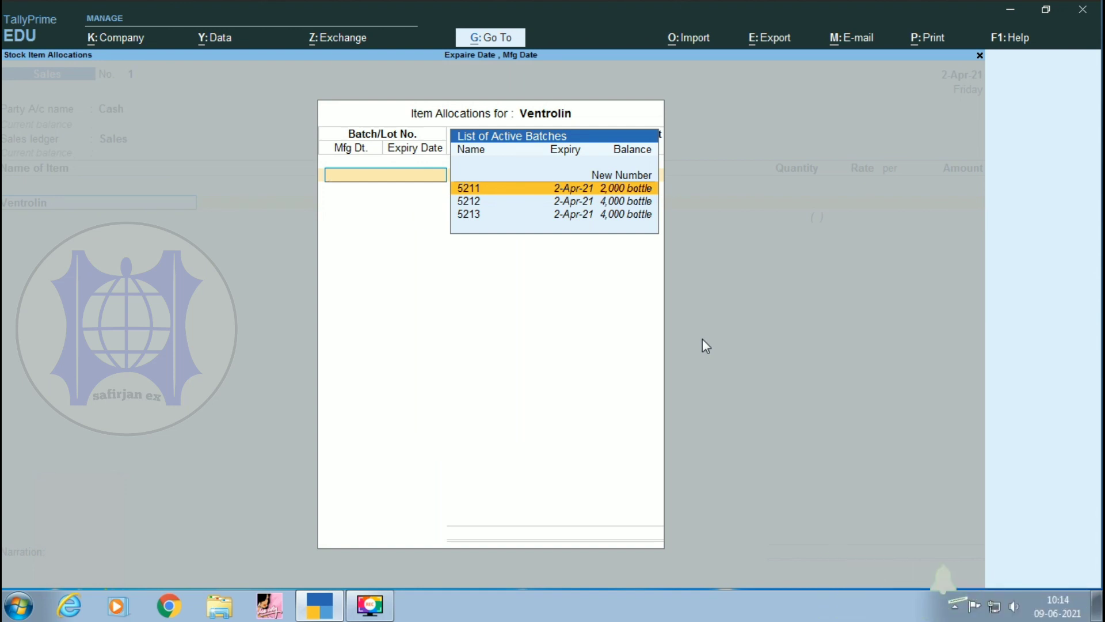
Step: Reopen the Ventrolin item allocation and review the active batches with their expiry dates and balances
key("Escape")
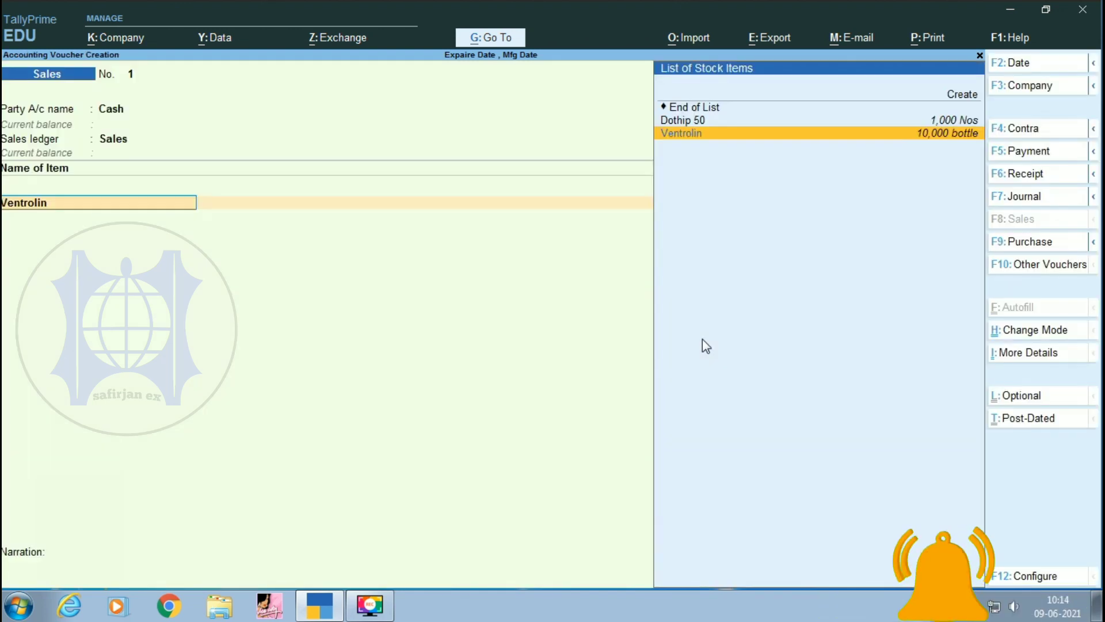
key("Return")
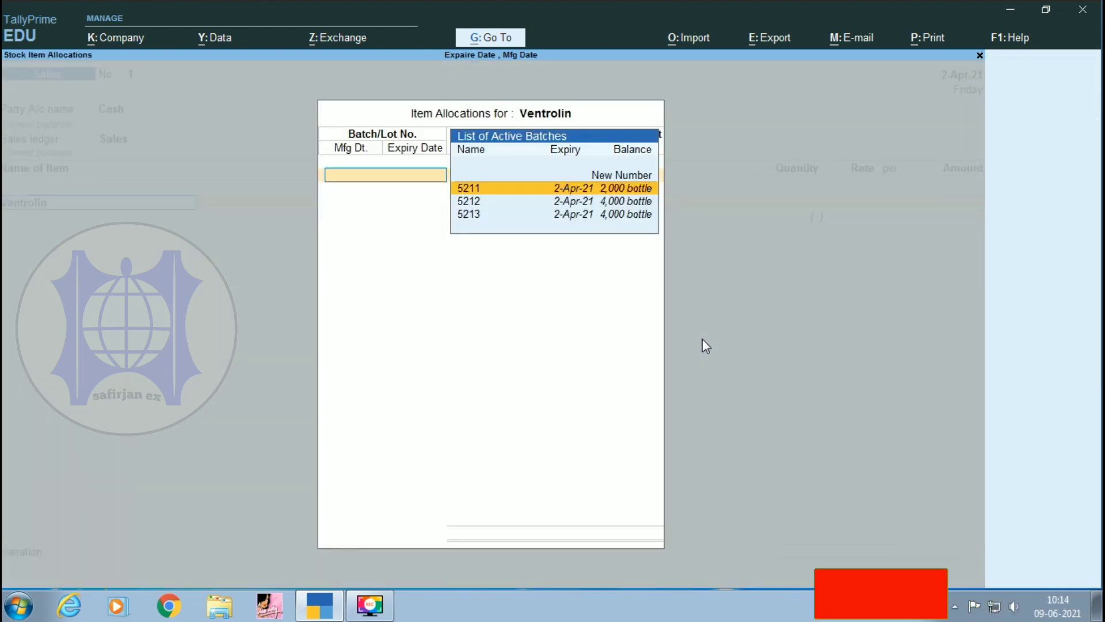
key("Down")
key("Down")
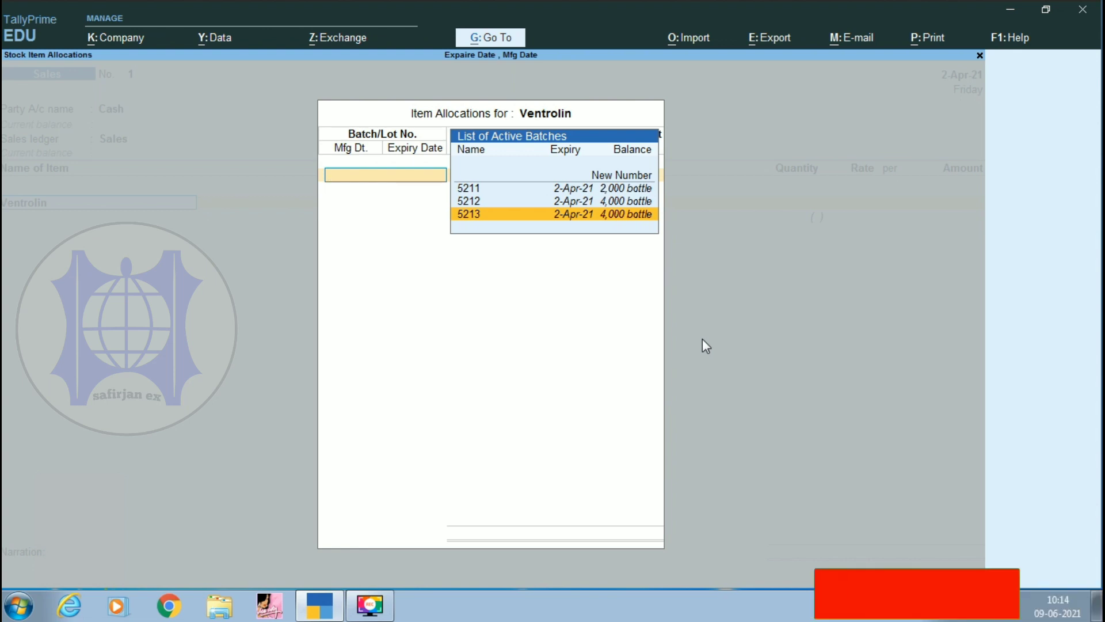
key("Up")
key("Up")
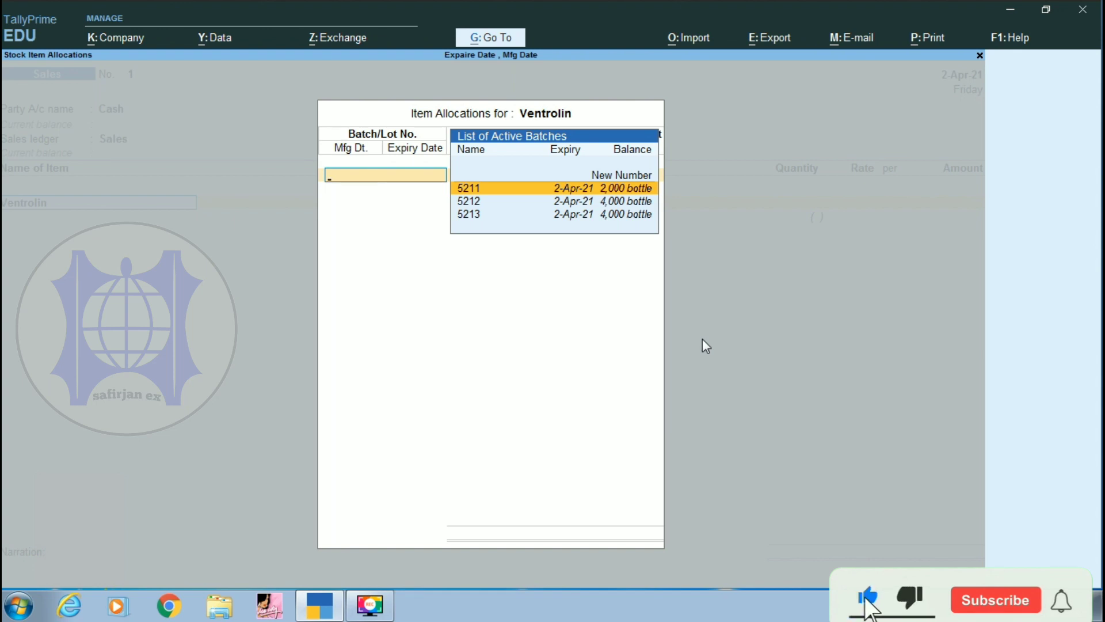
key("Down")
key("Down")
key("Up")
key("Up")
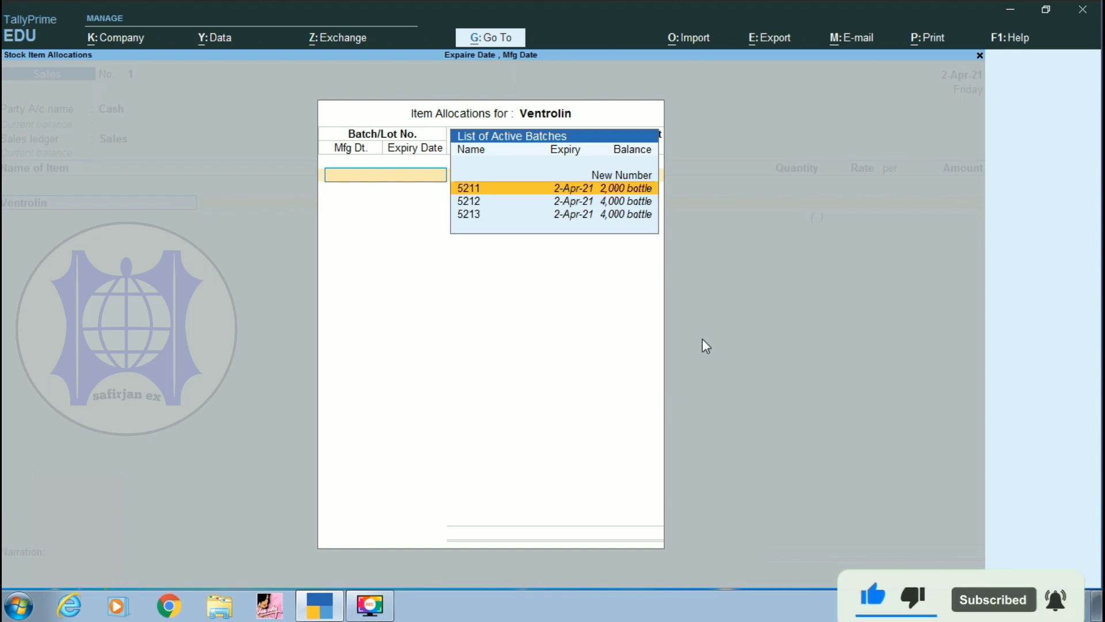
Step: Allocate 50 bottles of Ventrolin from batch 5211, accepting its rate, manufacturing date and expiry date
key("Return")
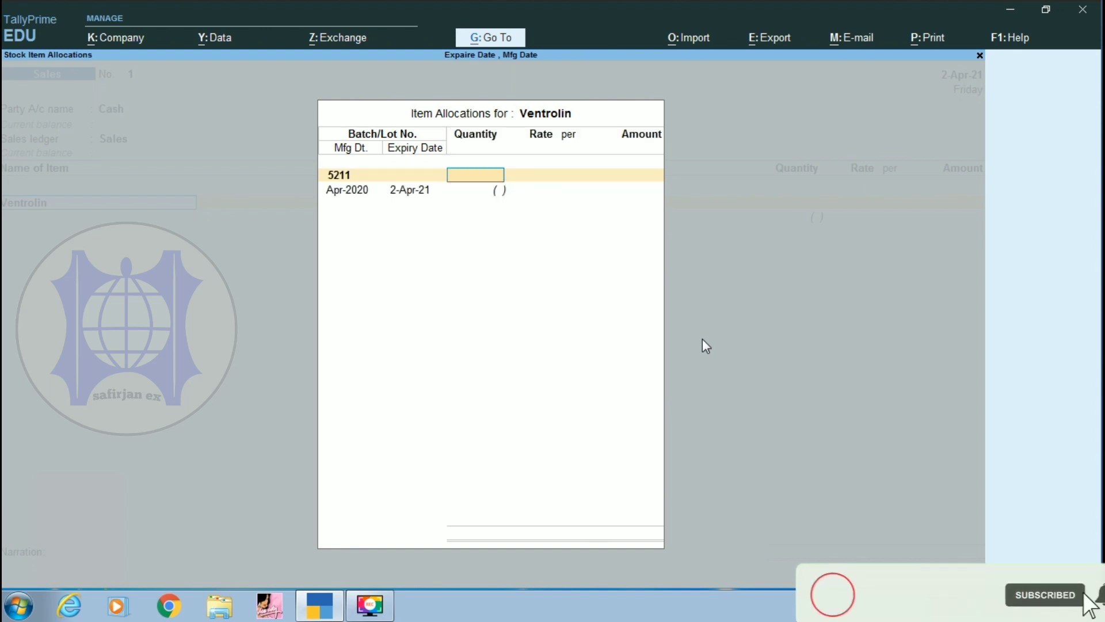
type("50")
key("Return")
key("Return")
key("Return")
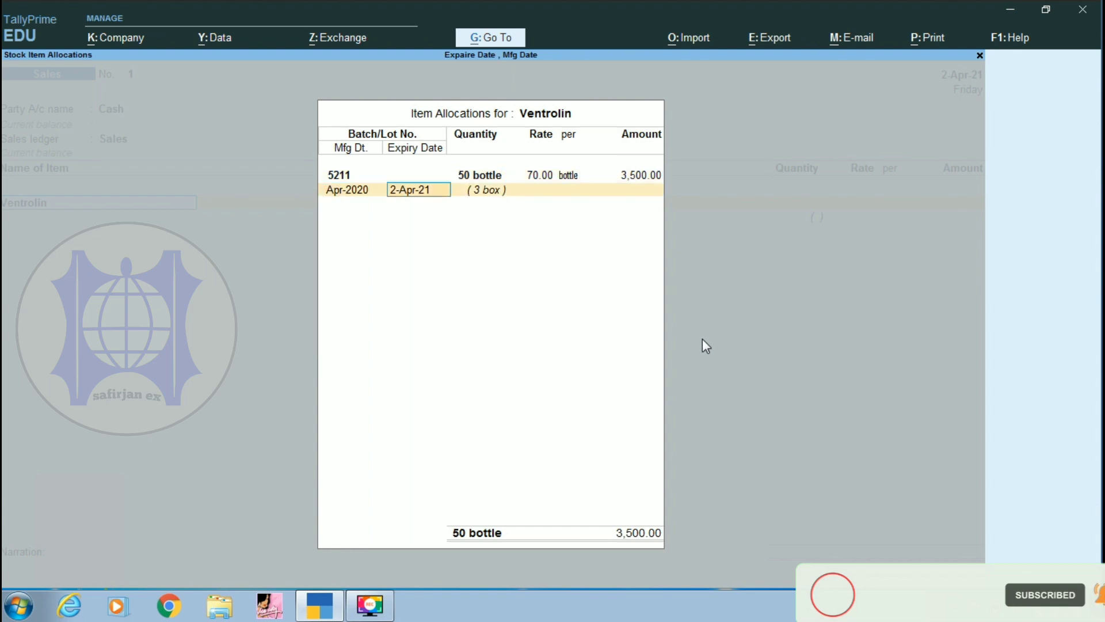
key("Return")
key("Return")
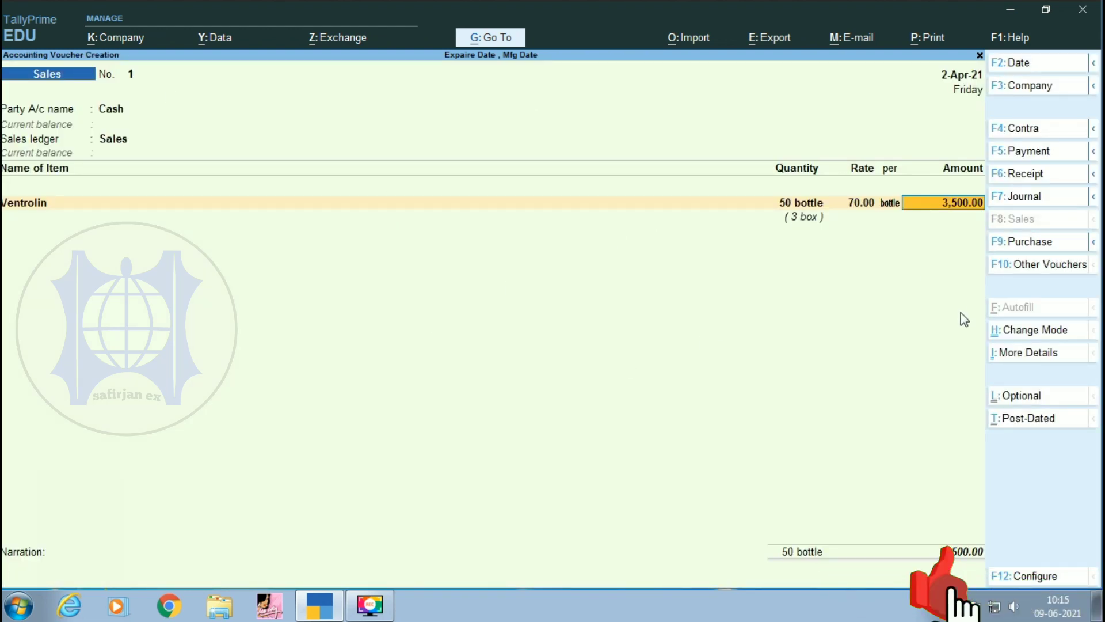
Step: End the item list, save the sales voucher without a narration and return to the Gateway of Tally
key("Return")
key("Return")
key("Return")
key("Return")
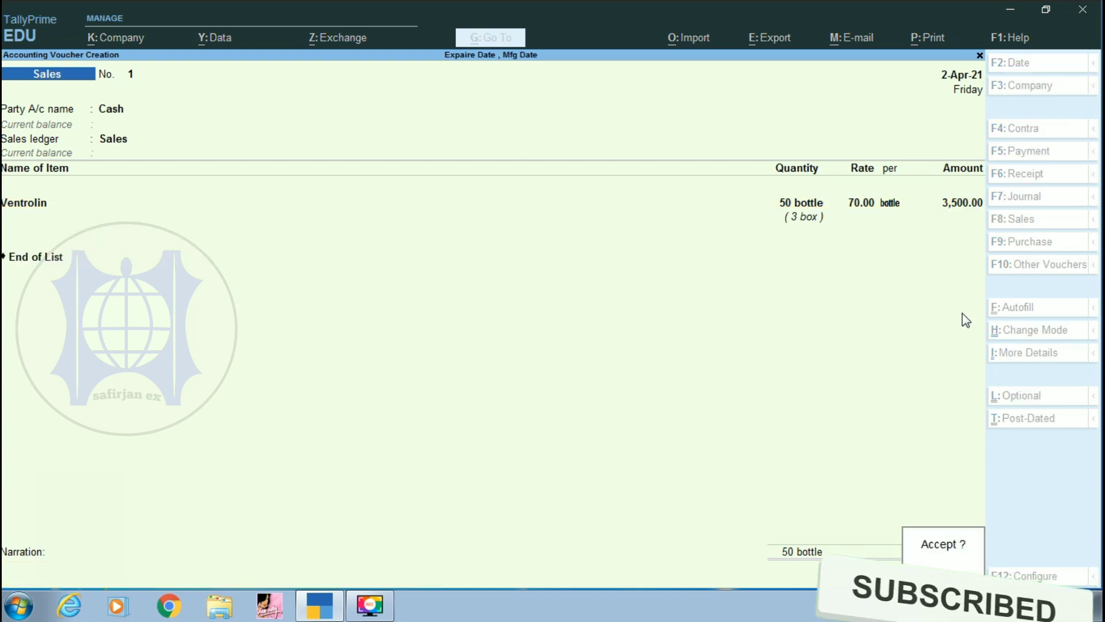
key("Return")
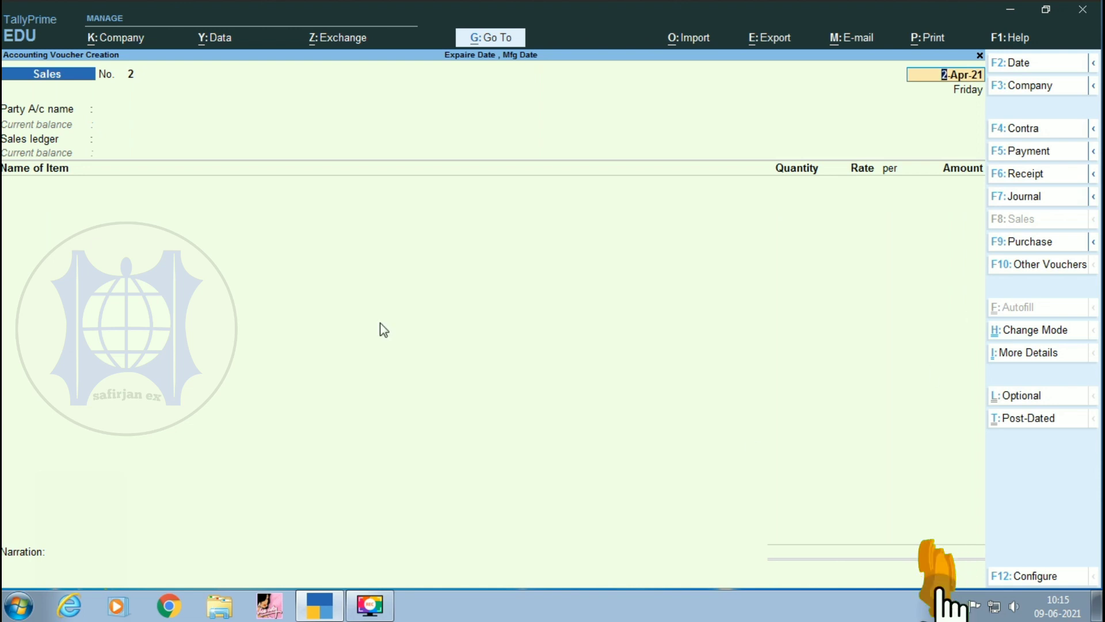
key("Escape")
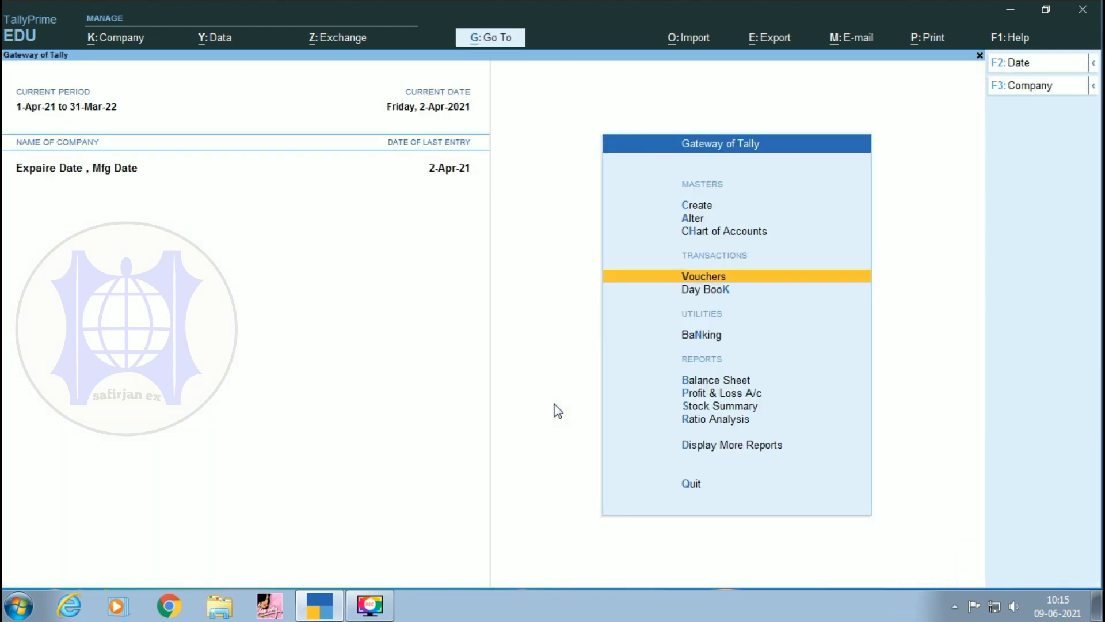